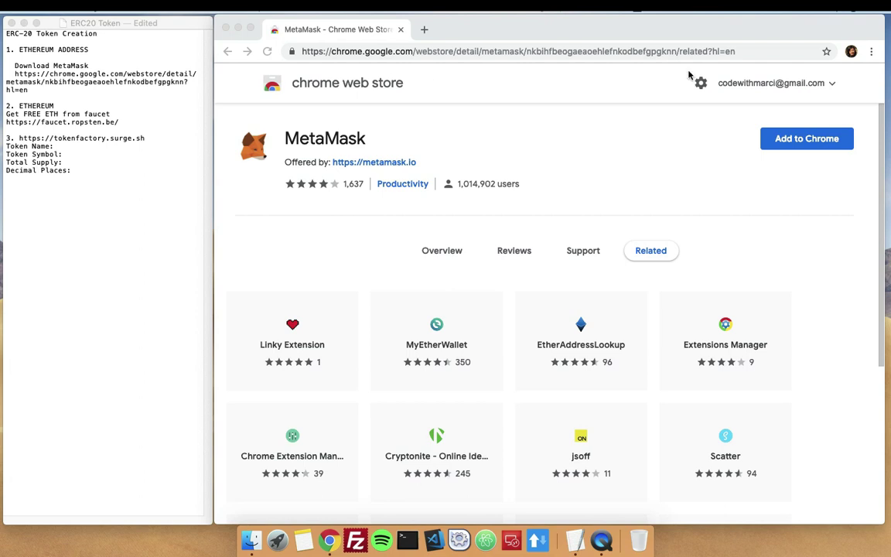
# Add the MetaMask extension to Chrome from its Web Store page and approve the install.
pyautogui.click(806, 141)
pyautogui.click(809, 139)
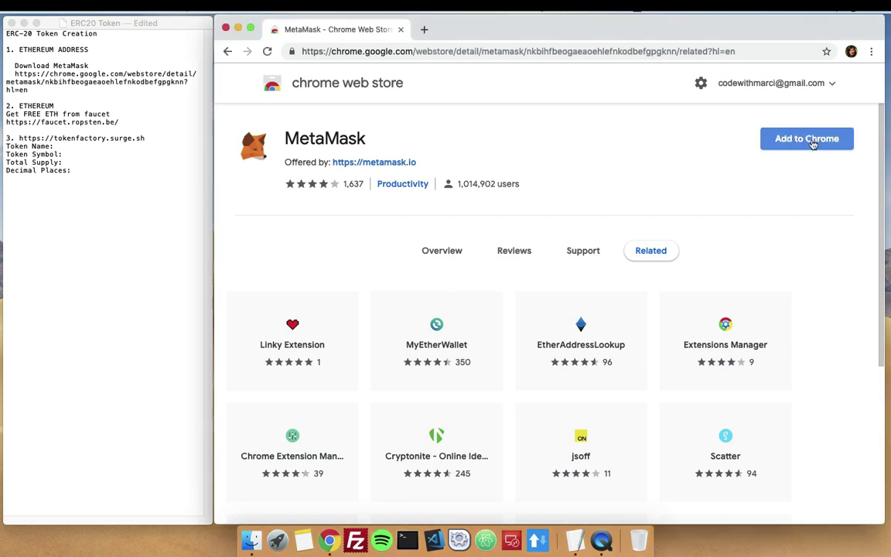
pyautogui.click(813, 143)
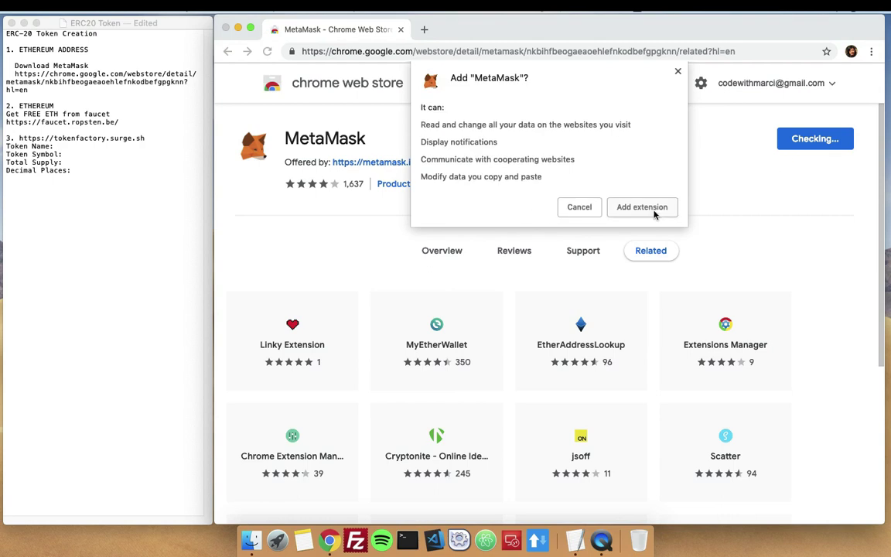
pyautogui.click(652, 209)
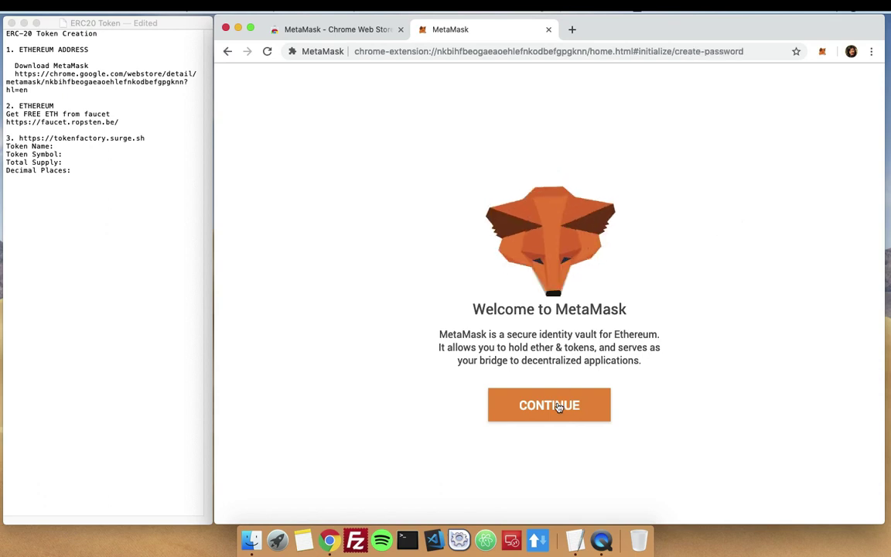
# Create the wallet using the password copied from the TextEdit notes in both password fields.
pyautogui.click(534, 404)
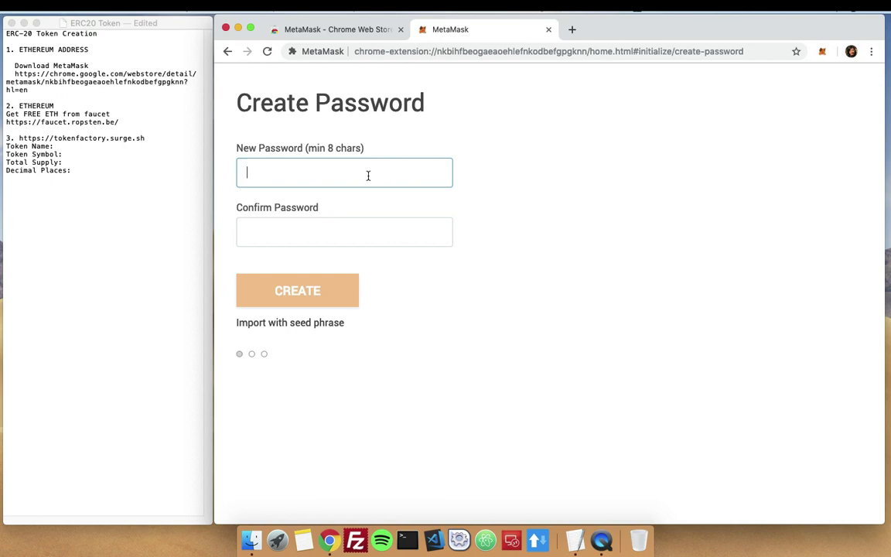
pyautogui.click(88, 197)
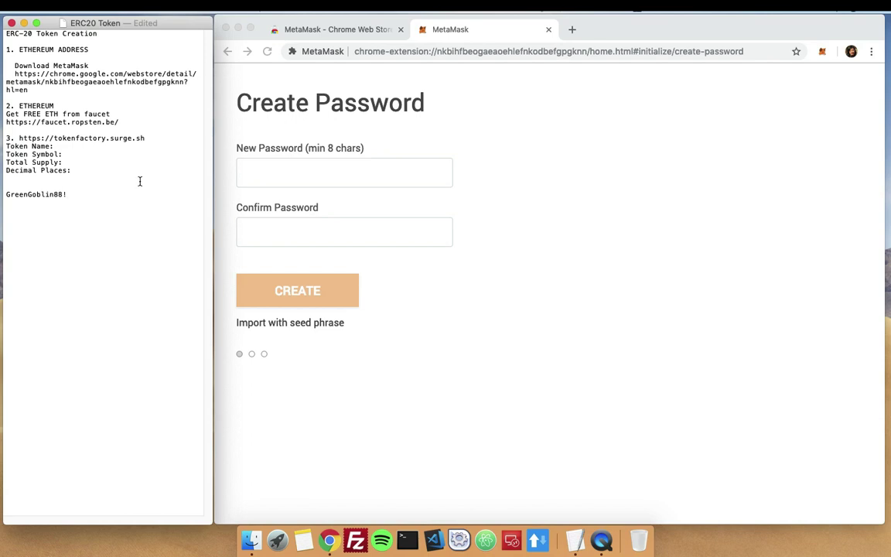
pyautogui.moveTo(69, 194); pyautogui.dragTo(2, 194)
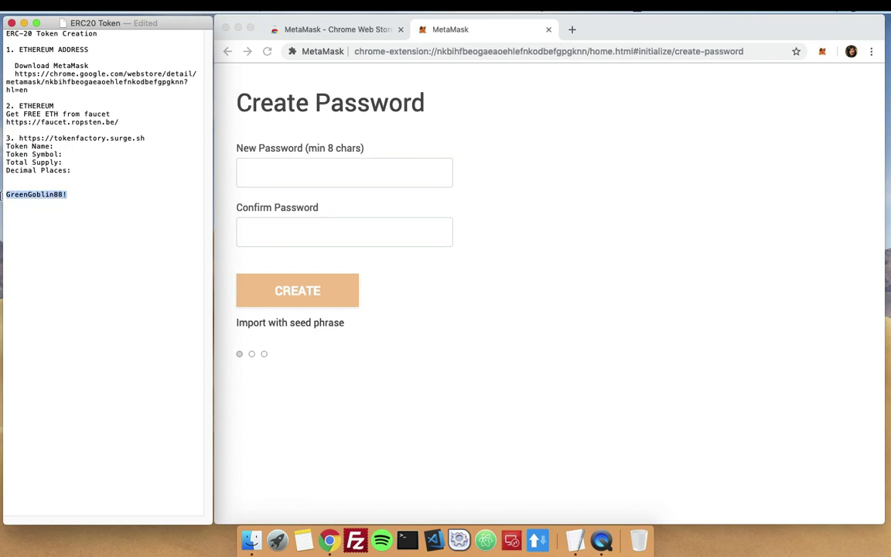
pyautogui.press('super+c')
pyautogui.click(368, 176)
pyautogui.press('super+v')
pyautogui.click(337, 232)
pyautogui.press('super+v')
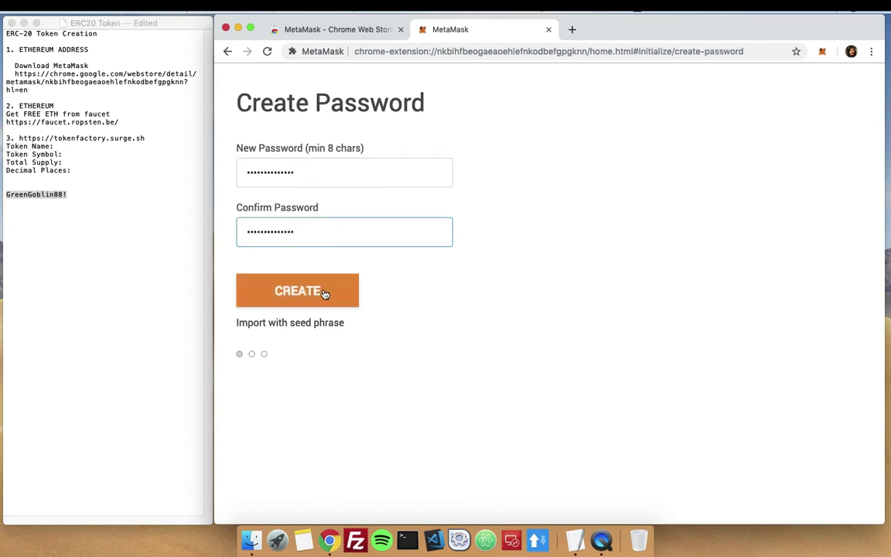
pyautogui.click(325, 293)
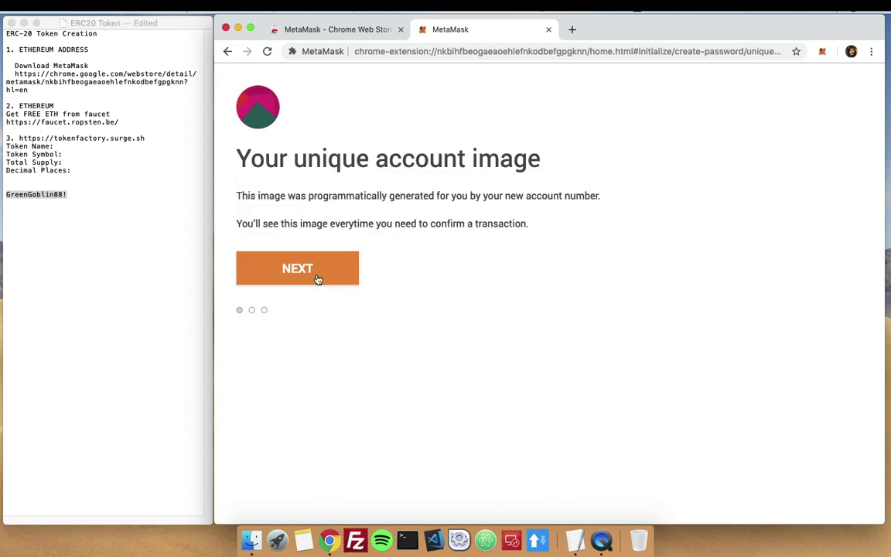
# Accept the terms of use, privacy notice and phishing warning.
pyautogui.click(317, 277)
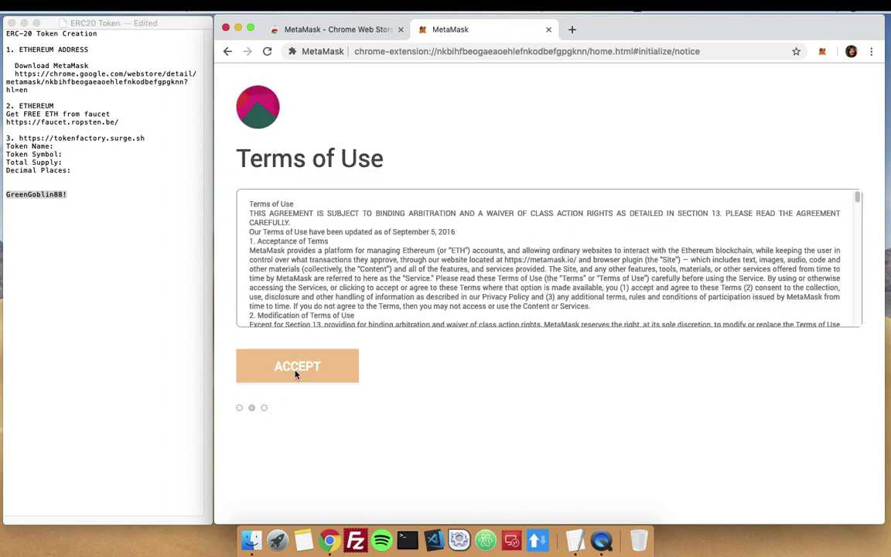
pyautogui.scroll(-20, 672, 250)
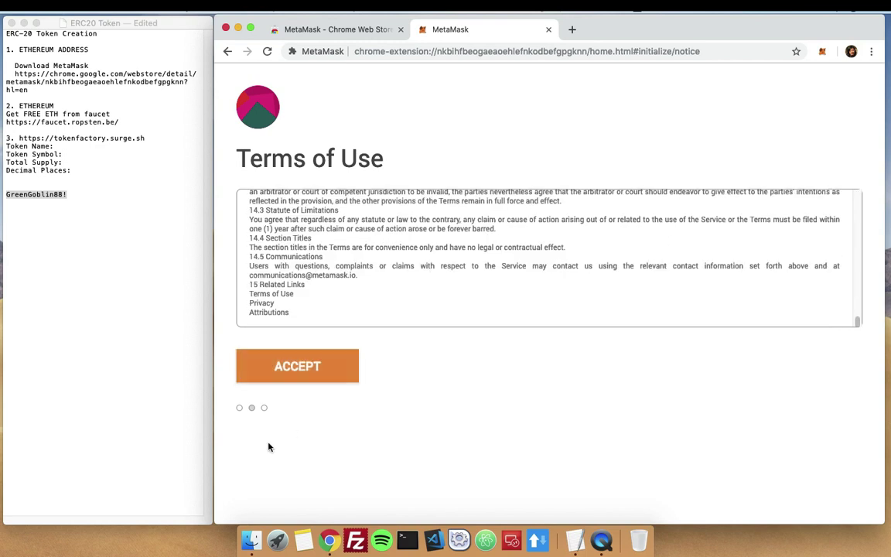
pyautogui.click(332, 370)
pyautogui.click(333, 369)
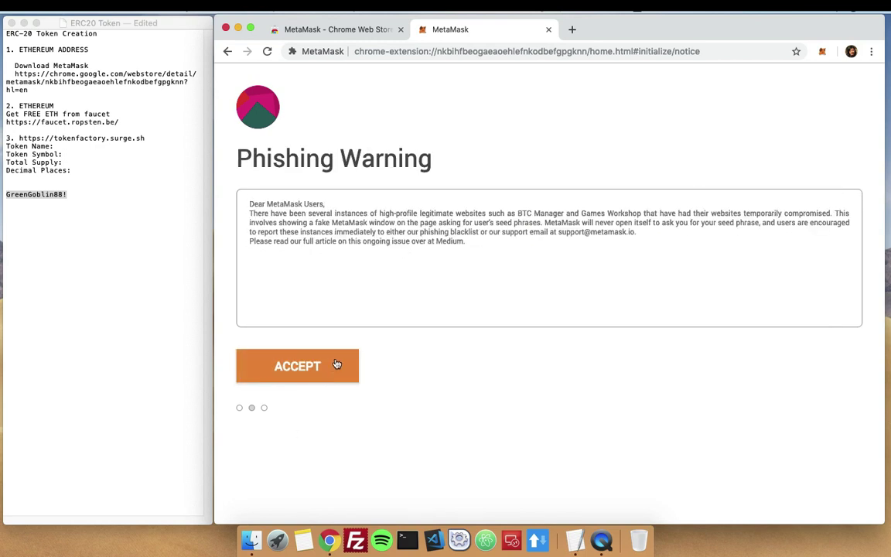
pyautogui.click(334, 365)
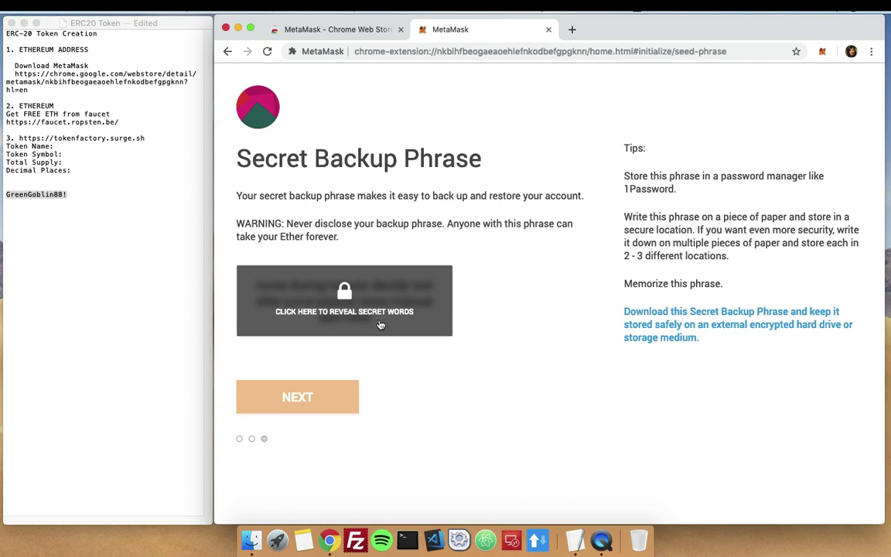
# Reveal the secret backup phrase and paste it into the notes below the password.
pyautogui.click(333, 278)
pyautogui.moveTo(259, 289); pyautogui.dragTo(422, 328)
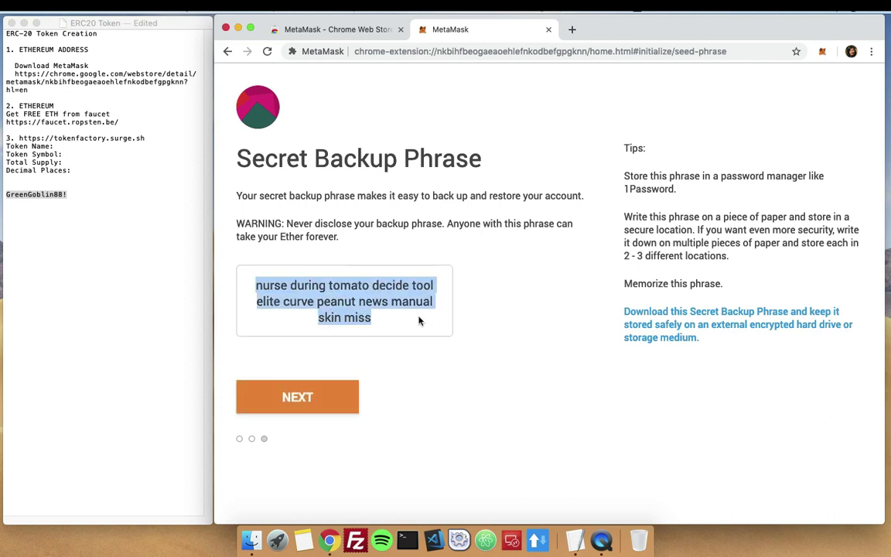
pyautogui.click(115, 223)
pyautogui.click(124, 195)
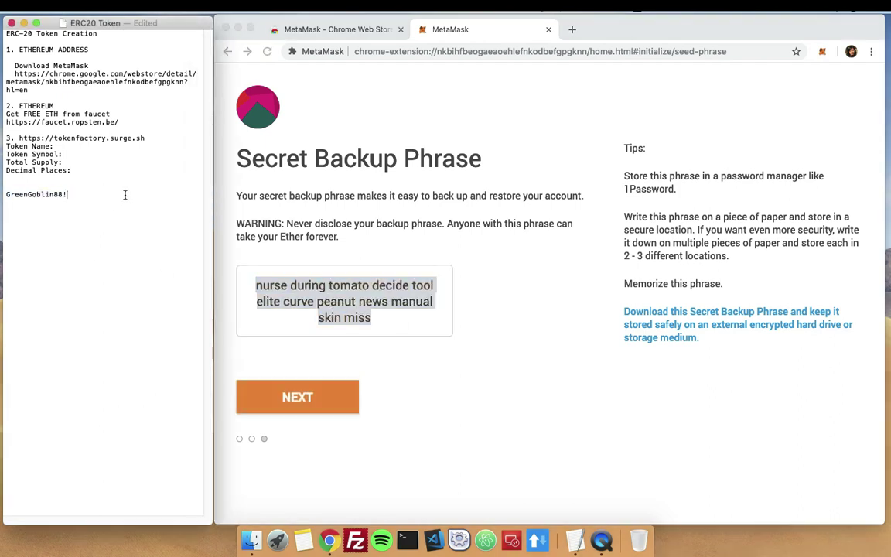
pyautogui.press('Return')
pyautogui.press('Return')
pyautogui.press('super+v')
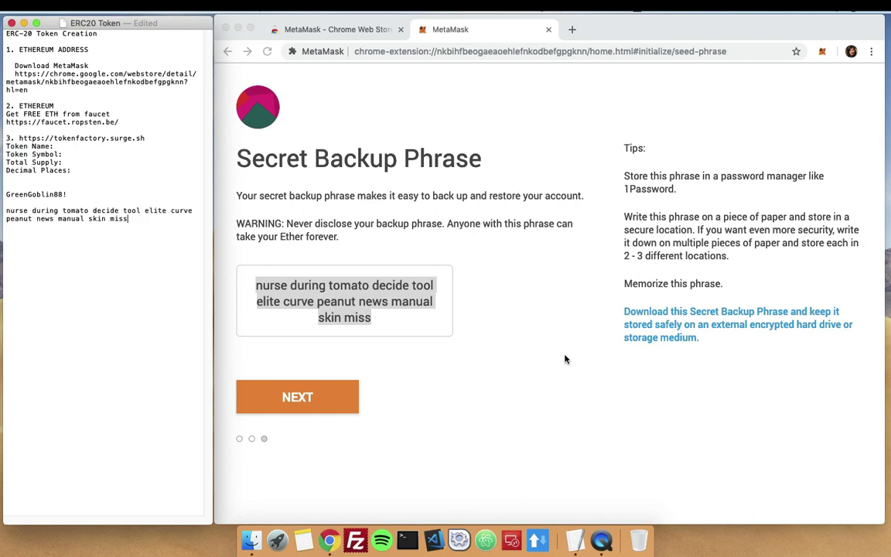
pyautogui.click(311, 402)
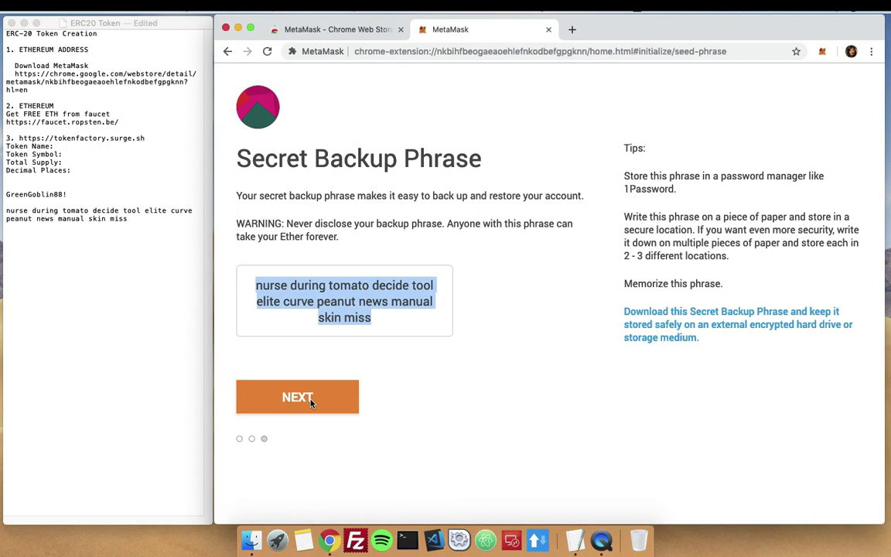
# Pick all twelve backup words in their saved order to confirm the phrase.
pyautogui.click(314, 401)
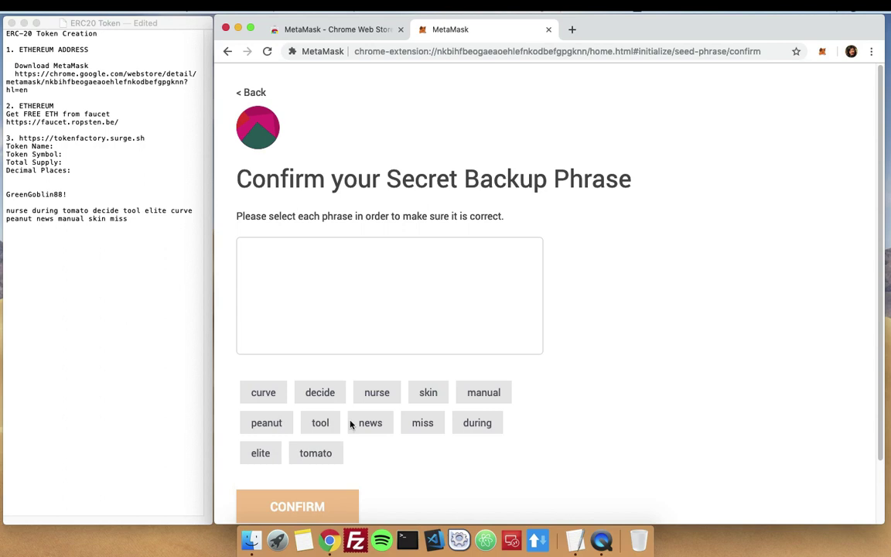
pyautogui.moveTo(389, 396); pyautogui.dragTo(346, 322)
pyautogui.click(375, 393)
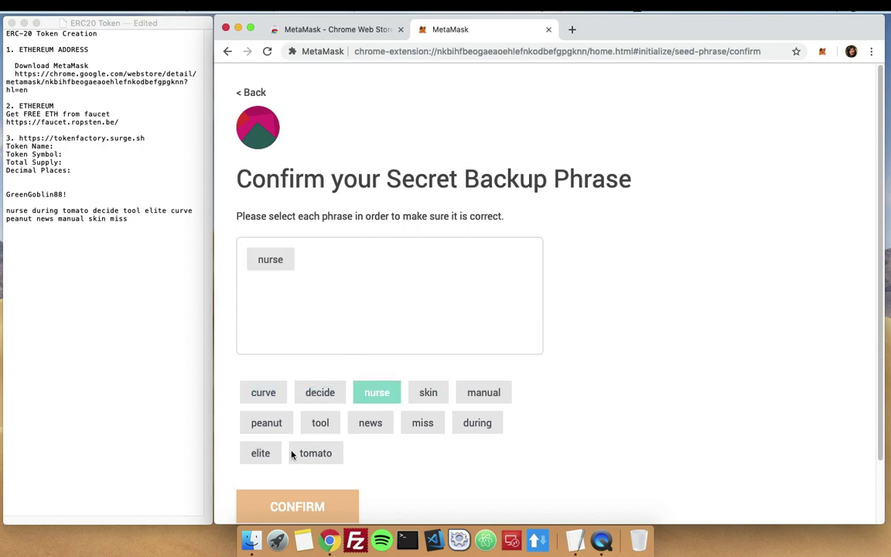
pyautogui.click(481, 423)
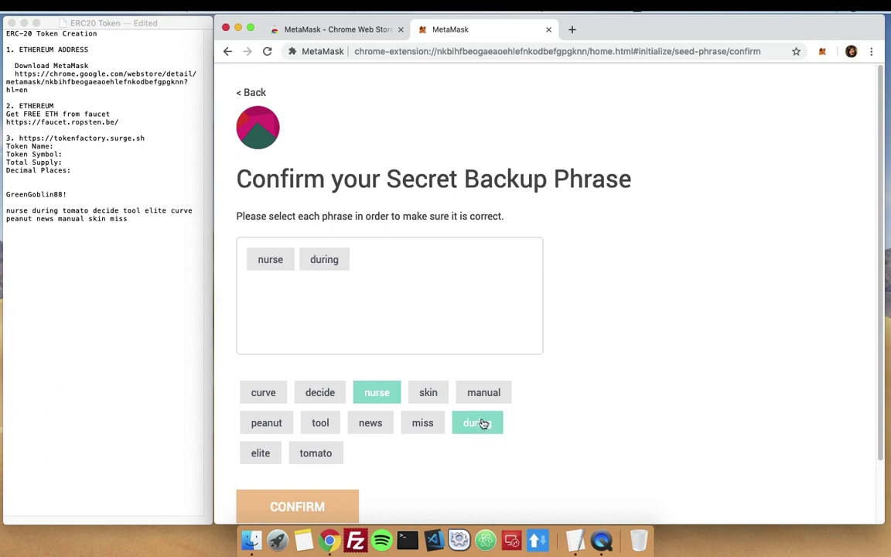
pyautogui.click(318, 455)
pyautogui.click(317, 393)
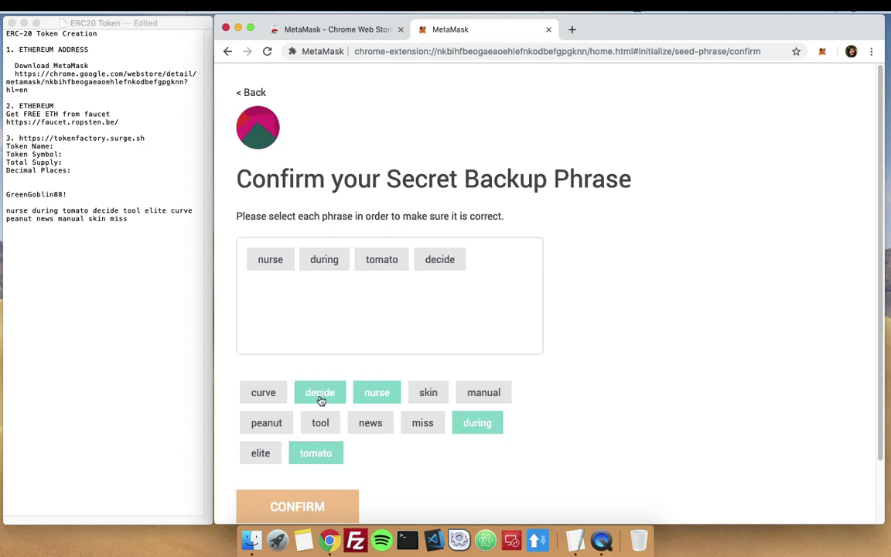
pyautogui.click(326, 431)
pyautogui.click(260, 454)
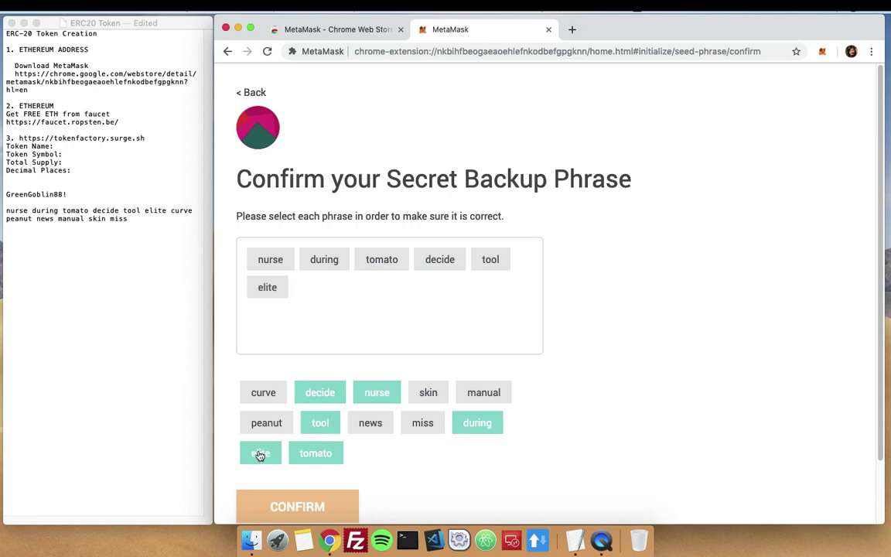
pyautogui.click(269, 396)
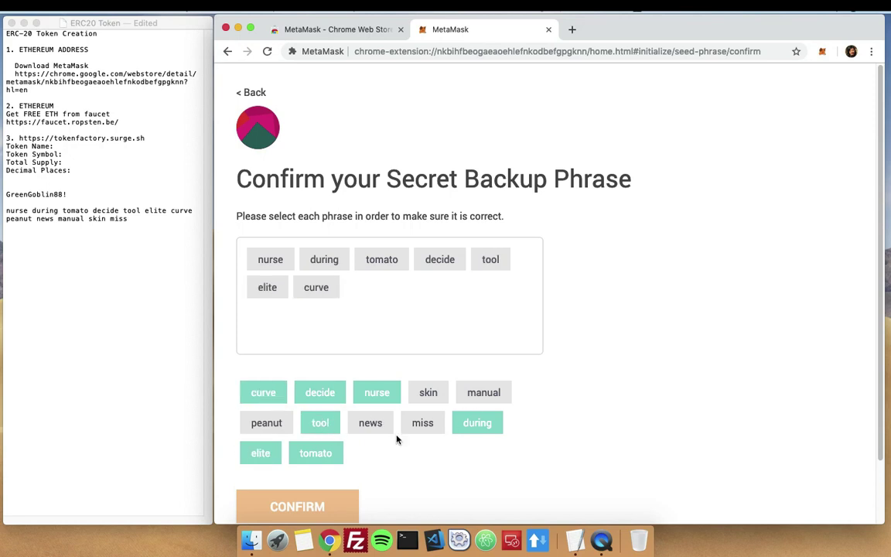
pyautogui.click(280, 424)
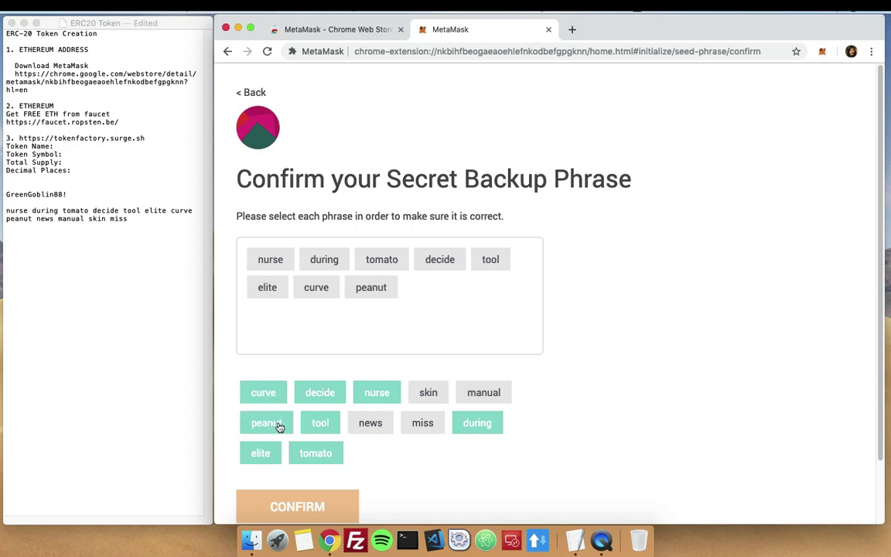
pyautogui.click(376, 429)
pyautogui.click(472, 402)
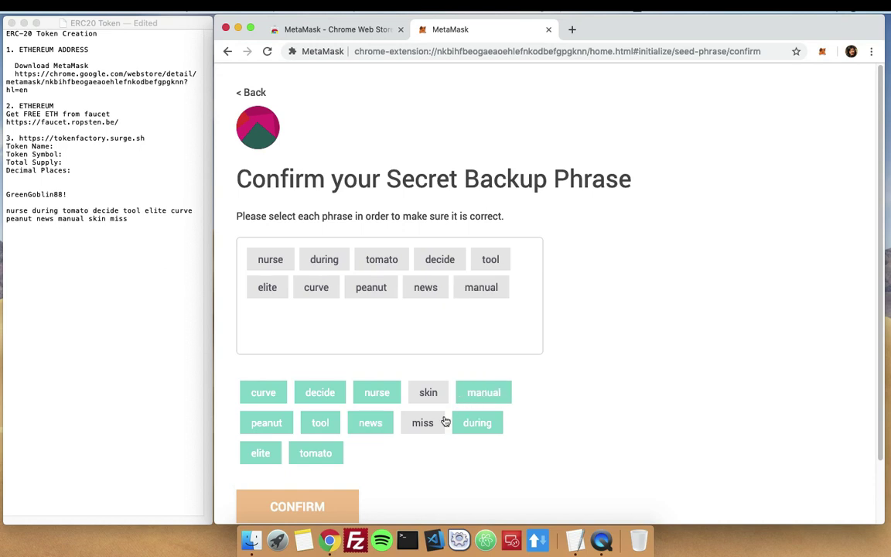
pyautogui.click(438, 402)
pyautogui.click(431, 424)
pyautogui.scroll(-2, 445, 404)
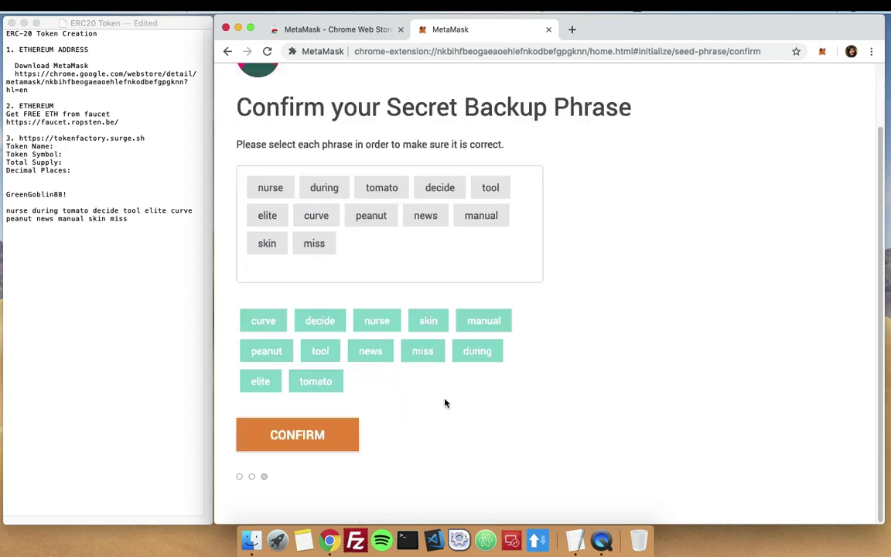
# Finish the wallet setup and reach the account home page.
pyautogui.click(311, 447)
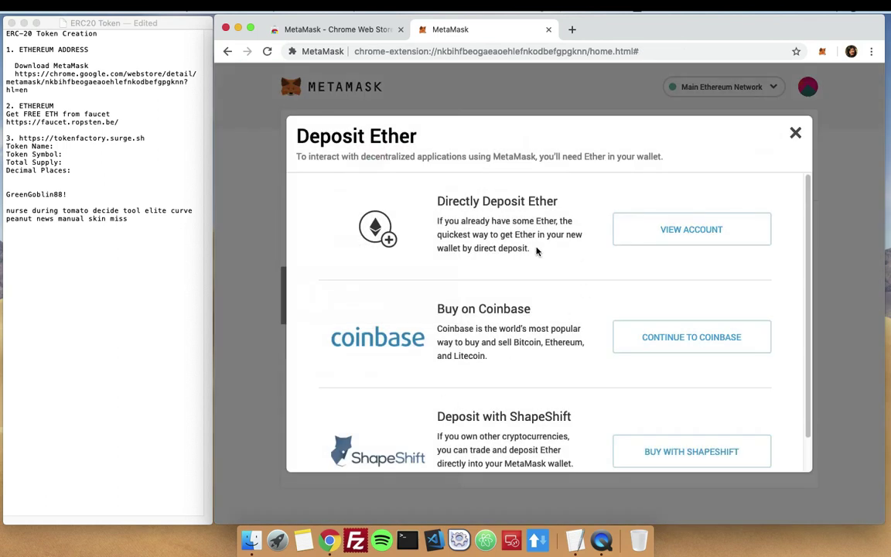
pyautogui.scroll(-1, 479, 236)
pyautogui.scroll(1, 479, 236)
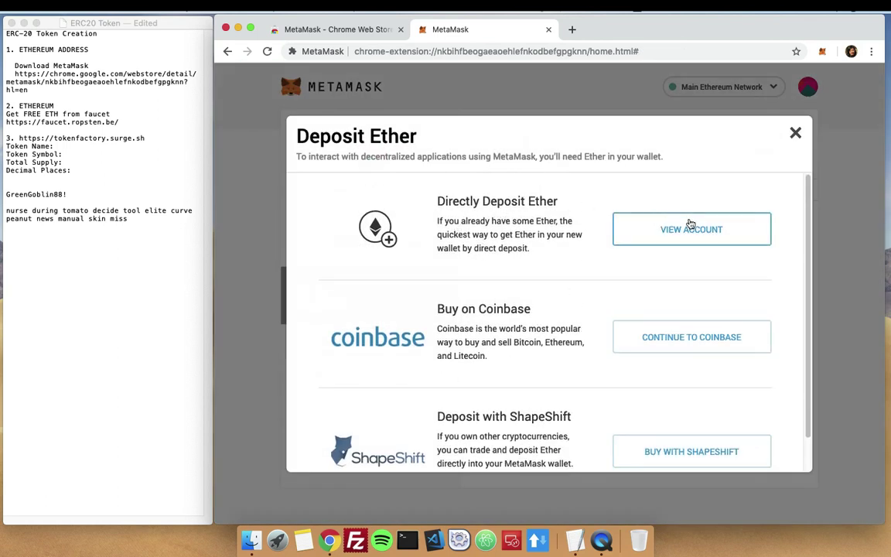
pyautogui.scroll(-1, 686, 228)
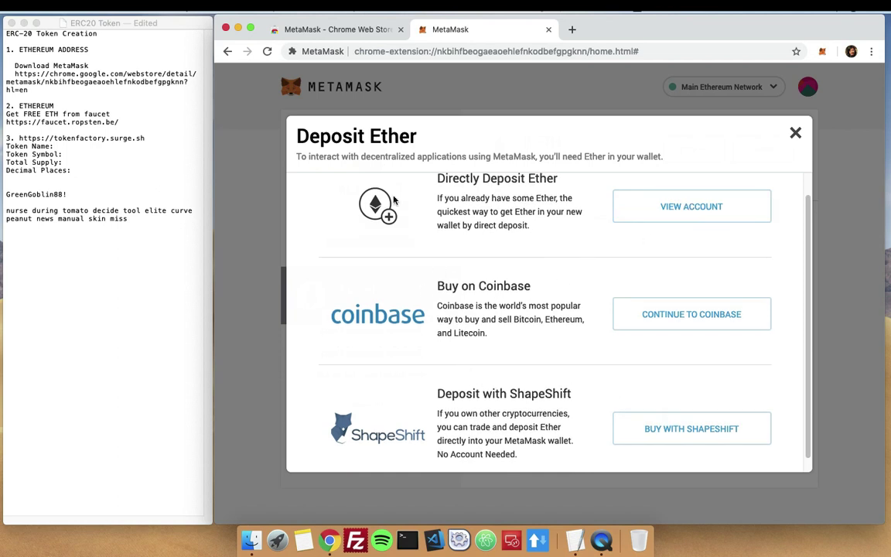
pyautogui.scroll(-1, 657, 212)
pyautogui.scroll(2, 673, 216)
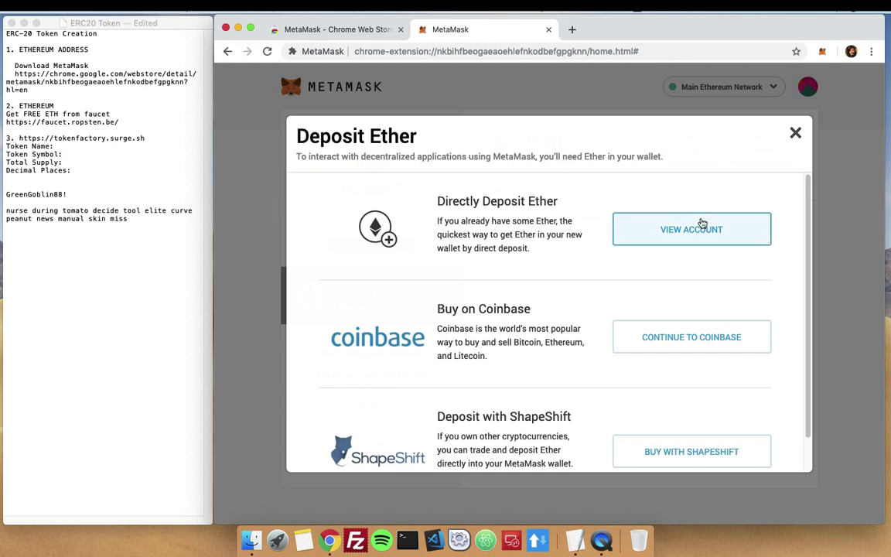
# Copy the account address onto a new line in the ERC20 Token notes, then close the address dialog.
pyautogui.click(702, 224)
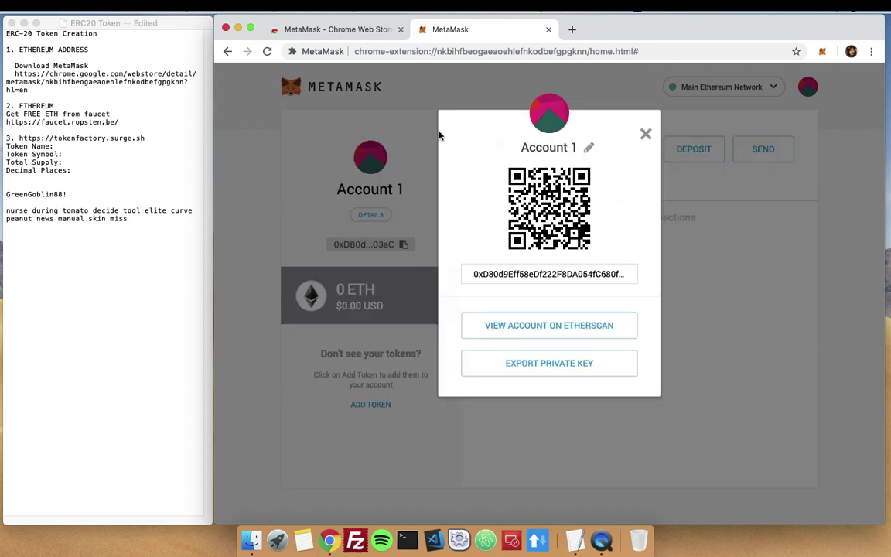
pyautogui.click(533, 281)
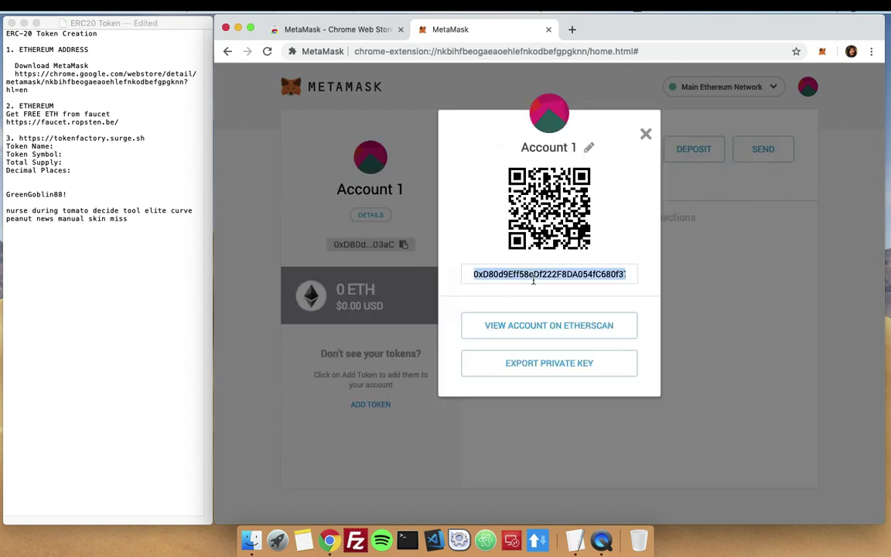
pyautogui.rightClick(536, 276)
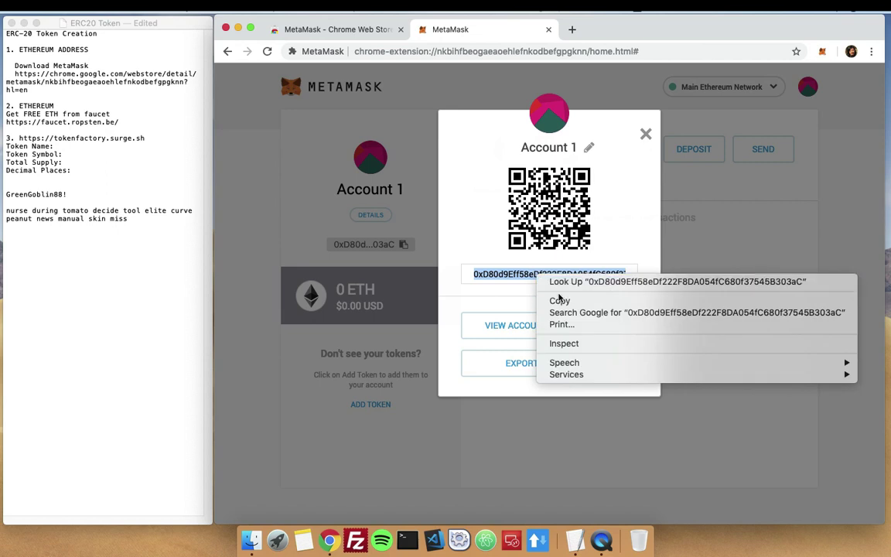
pyautogui.click(560, 302)
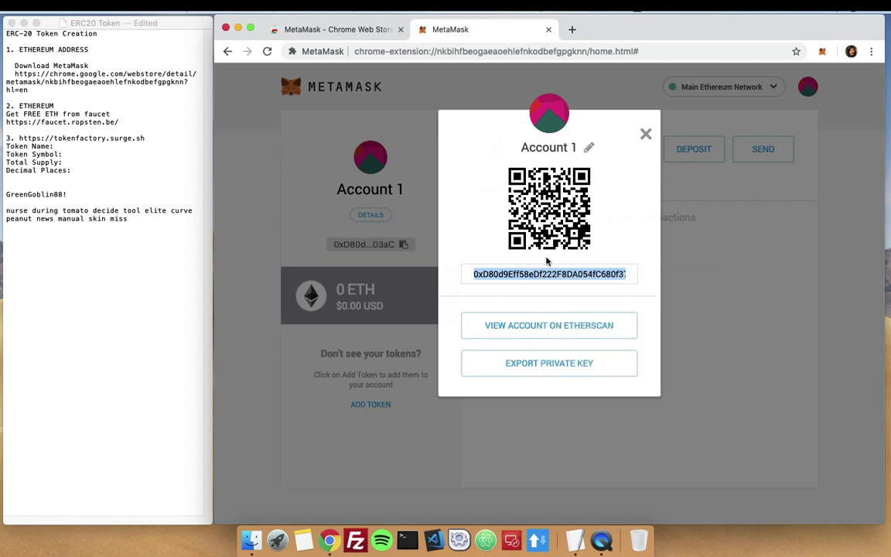
pyautogui.click(149, 230)
pyautogui.press('Return')
pyautogui.press('Return')
pyautogui.press('super+v')
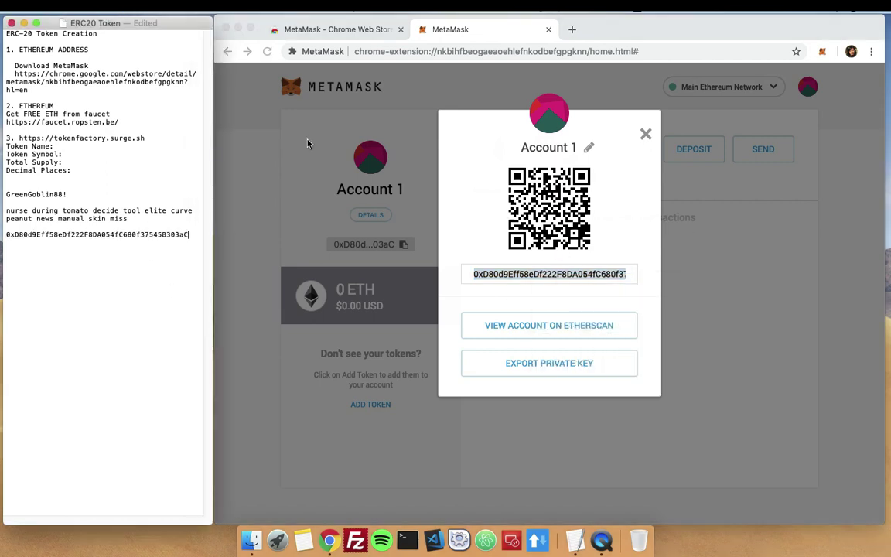
pyautogui.click(646, 136)
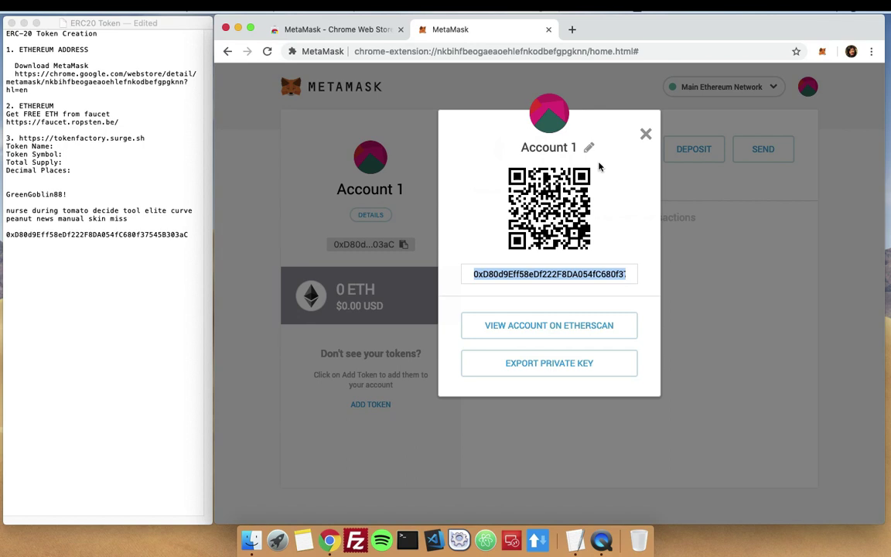
pyautogui.click(647, 136)
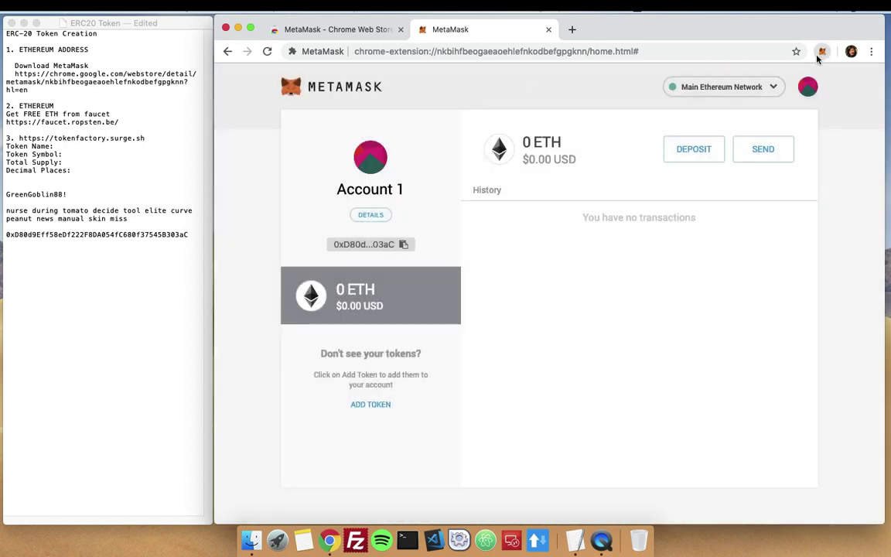
# Copy the account address from the wallet menu and switch to the Ropsten Test Network.
pyautogui.click(822, 53)
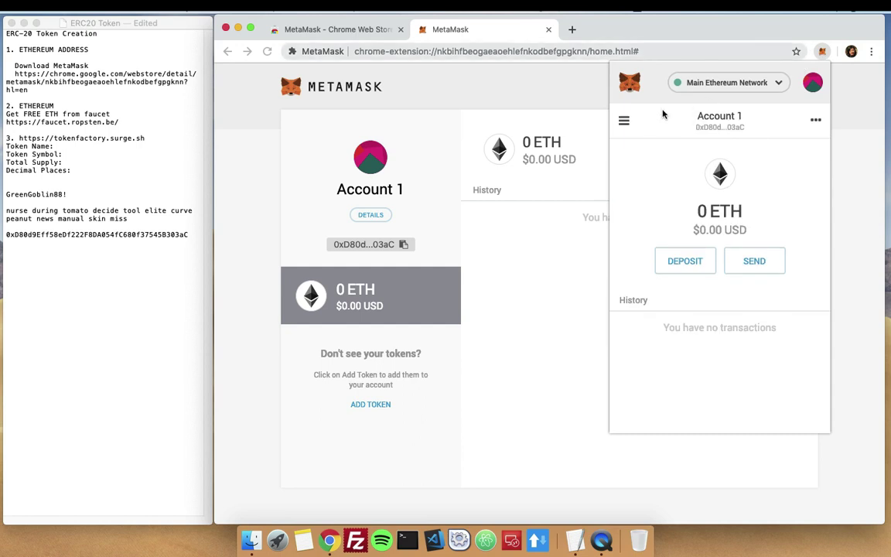
pyautogui.click(625, 121)
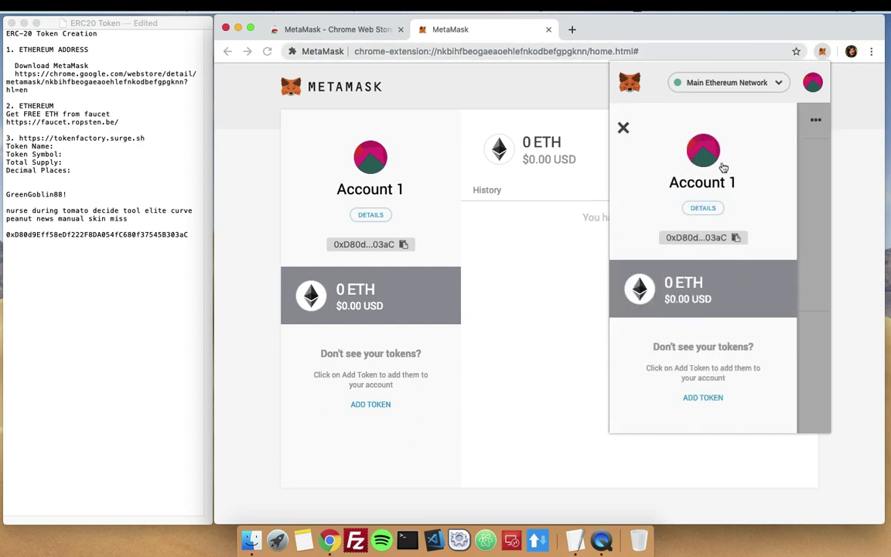
pyautogui.click(736, 238)
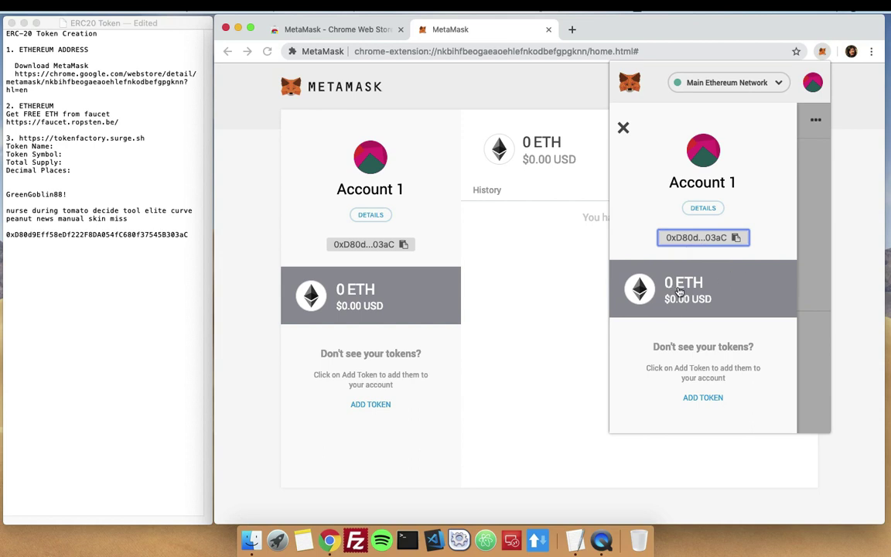
pyautogui.click(624, 128)
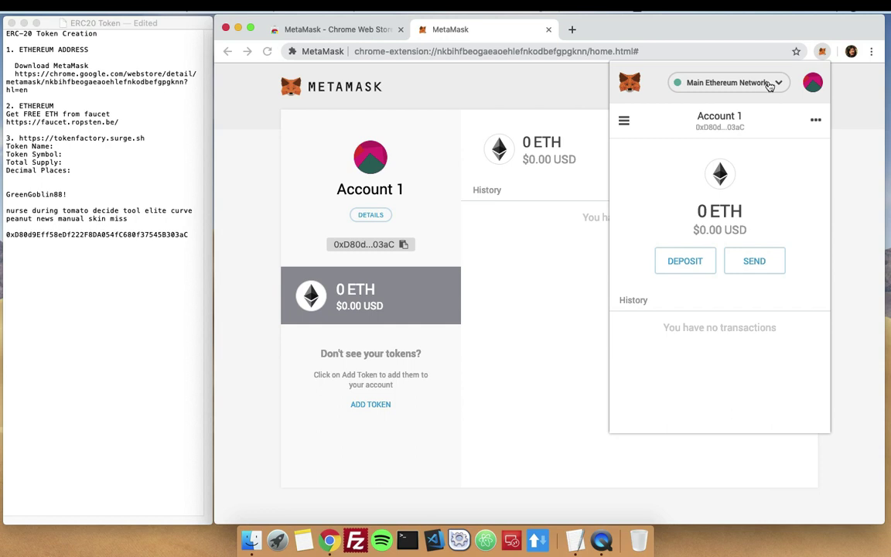
pyautogui.click(771, 85)
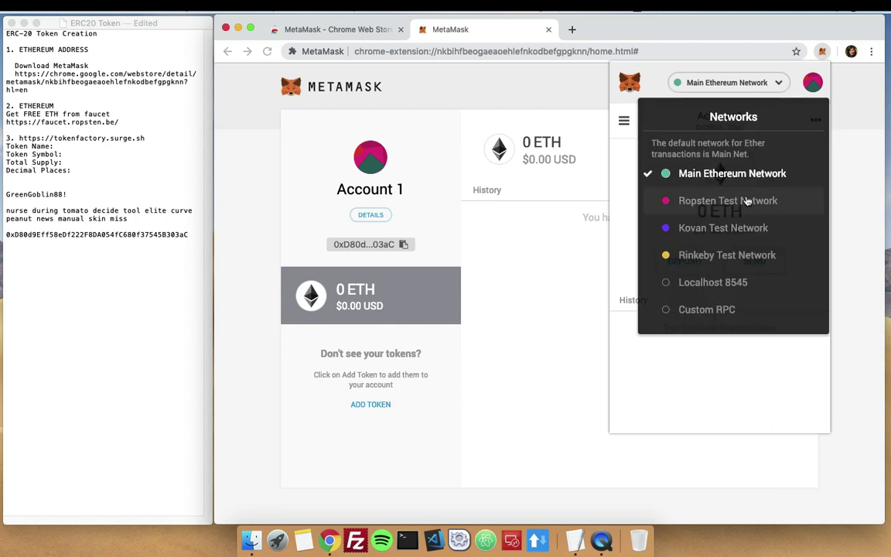
pyautogui.click(764, 202)
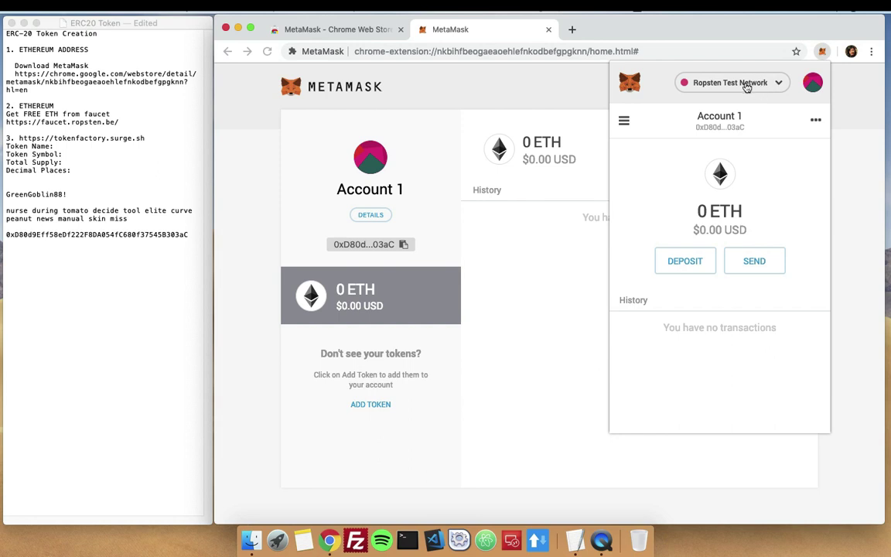
# Request 1 ether from the MetaMask test faucet and allow it to connect to the account.
pyautogui.click(699, 262)
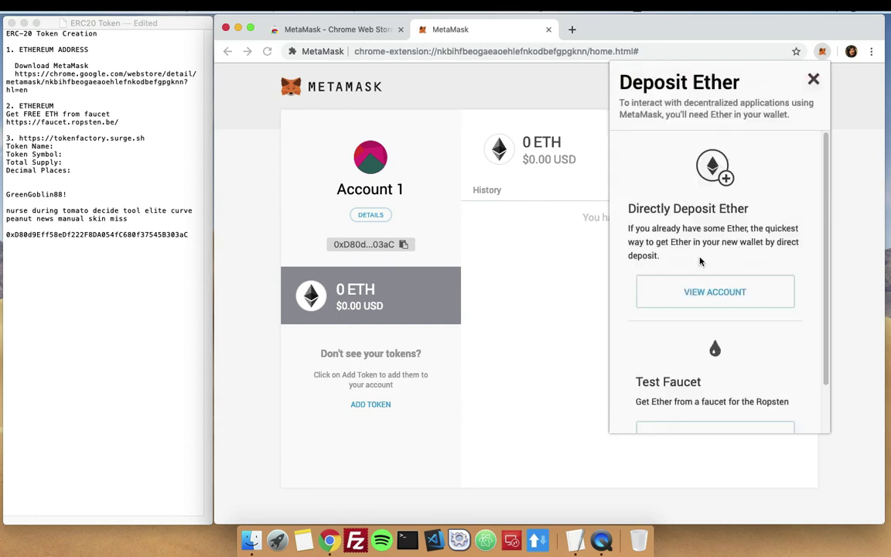
pyautogui.scroll(-2, 725, 232)
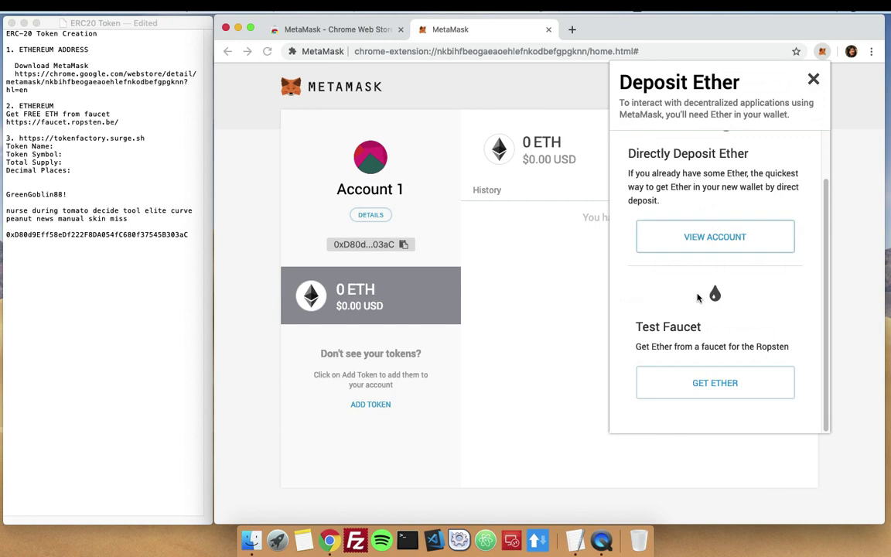
pyautogui.click(735, 384)
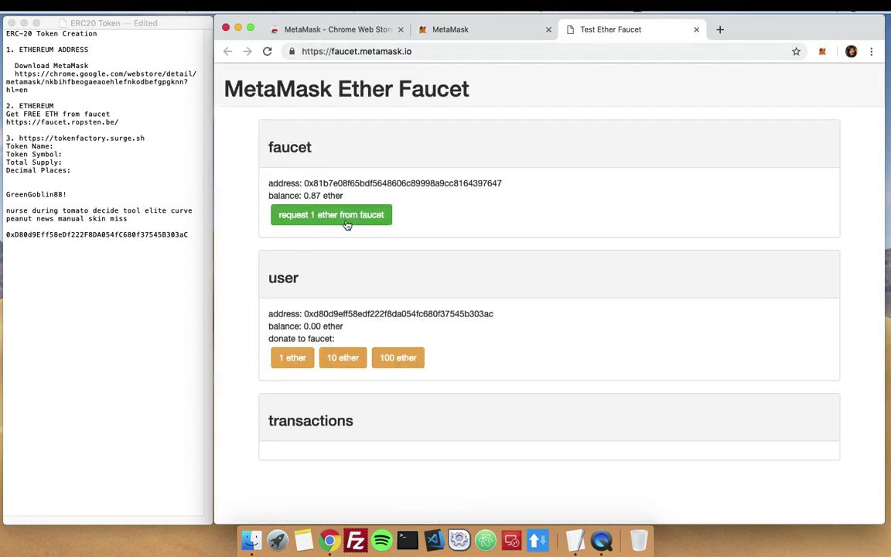
pyautogui.click(347, 222)
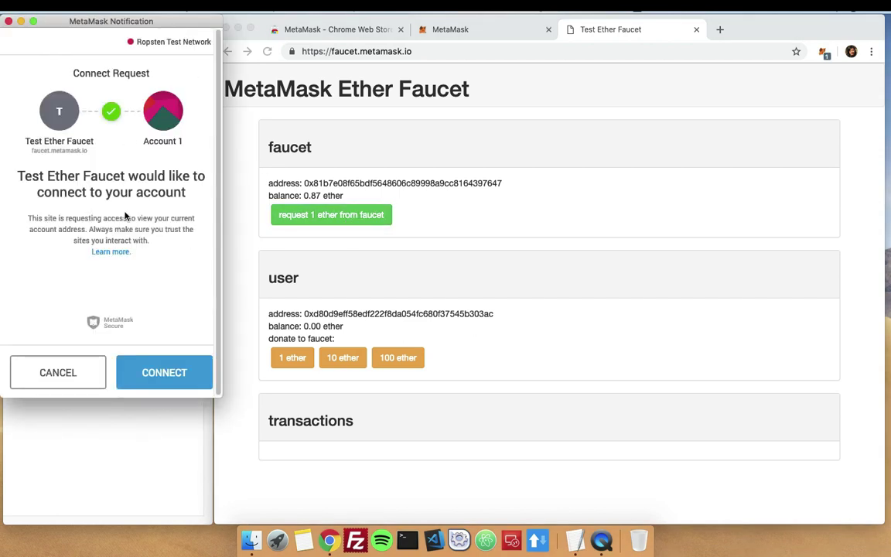
pyautogui.click(166, 371)
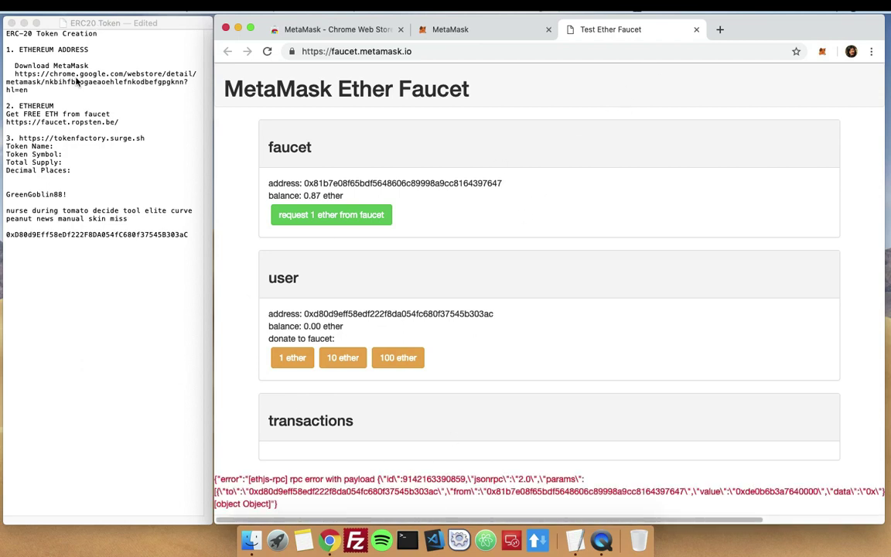
# Load the Ropsten Ethereum Faucet using the URL copied from the notes.
pyautogui.click(62, 126)
pyautogui.moveTo(119, 121); pyautogui.dragTo(4, 122)
pyautogui.press('super+c')
pyautogui.click(444, 25)
pyautogui.click(513, 50)
pyautogui.press('super+v')
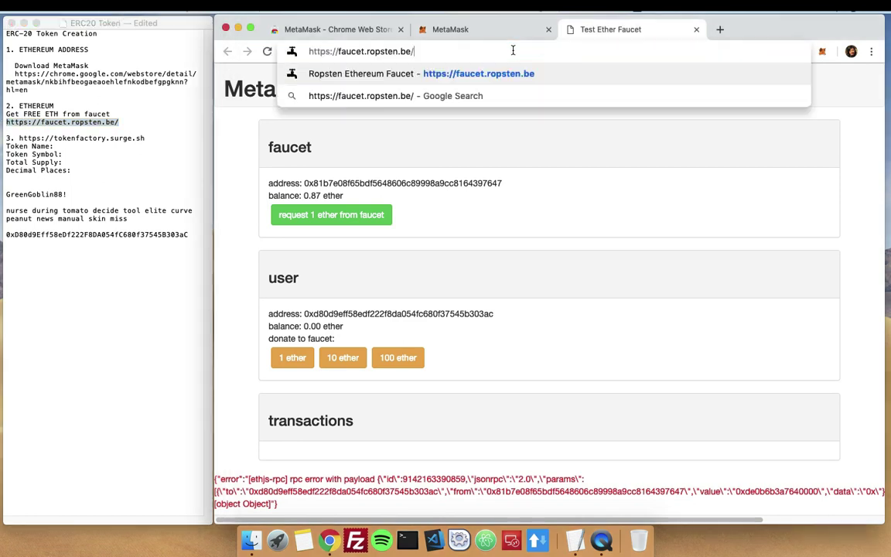
pyautogui.press('Return')
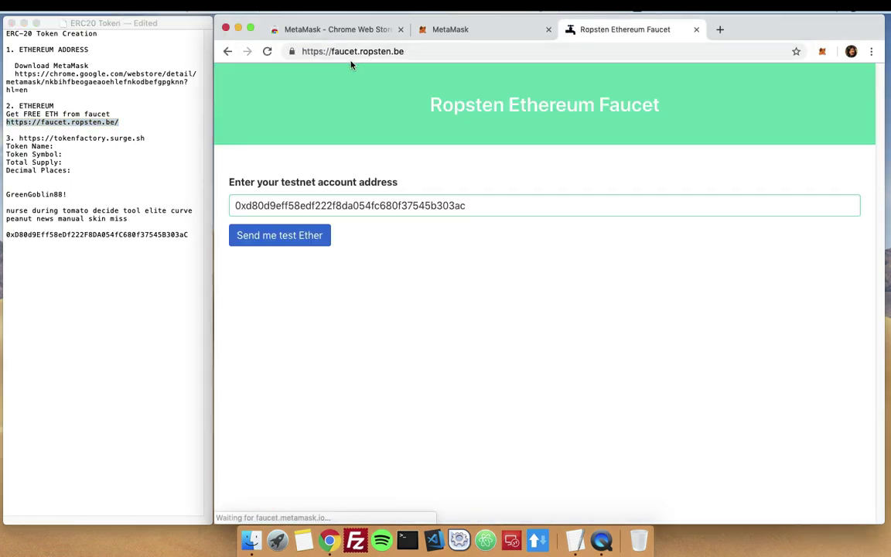
# Paste the checksum wallet address into the faucet and request test Ether.
pyautogui.click(78, 234)
pyautogui.doubleClick(78, 234)
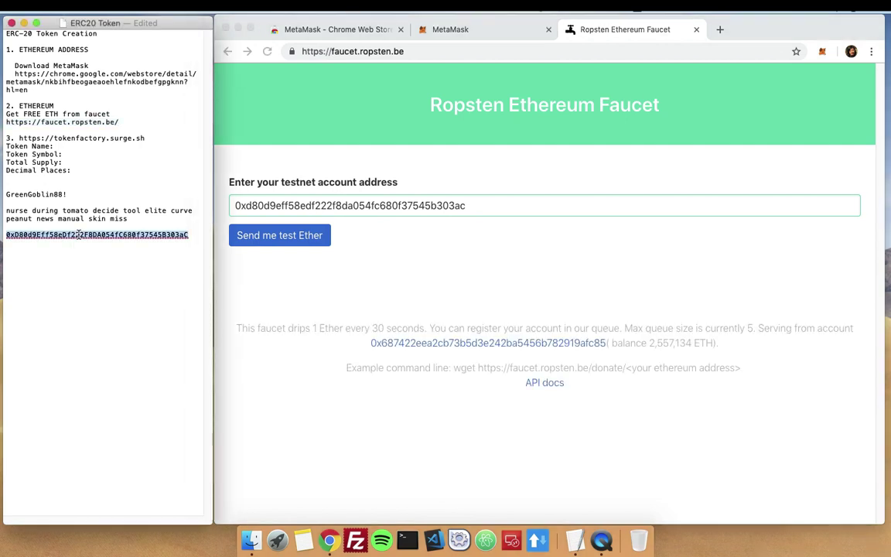
pyautogui.click(823, 52)
pyautogui.click(824, 51)
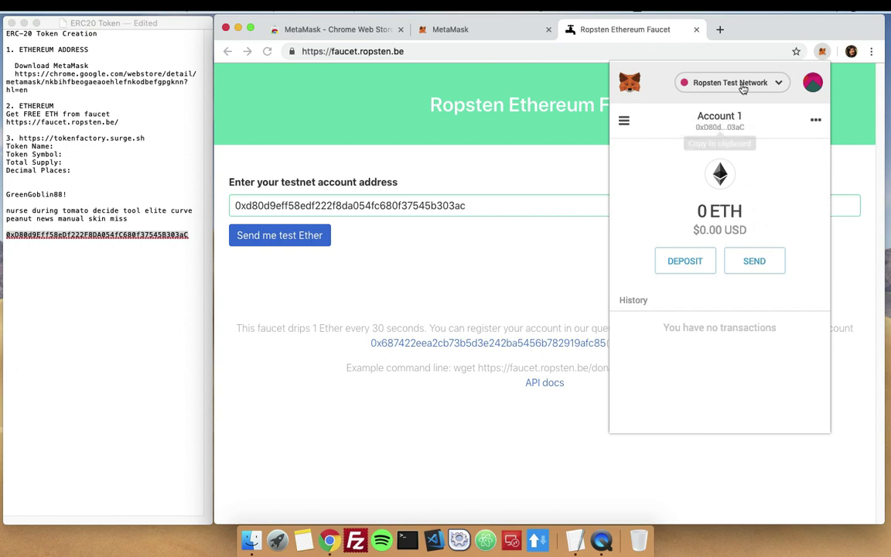
pyautogui.click(493, 206)
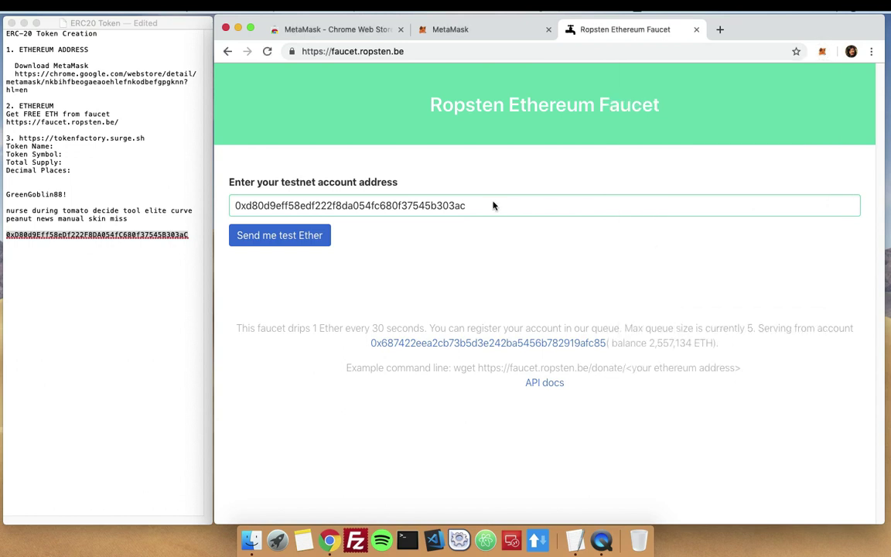
pyautogui.press('super+a')
pyautogui.press('super+v')
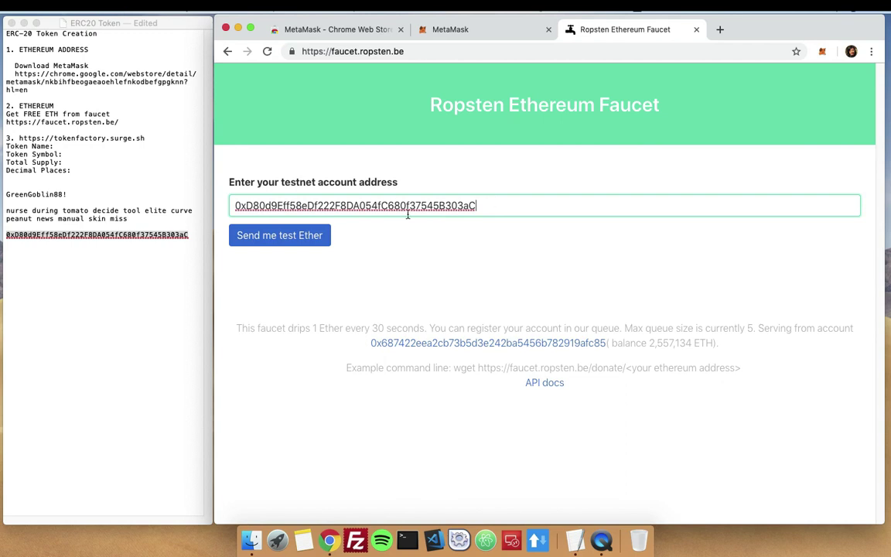
pyautogui.click(292, 244)
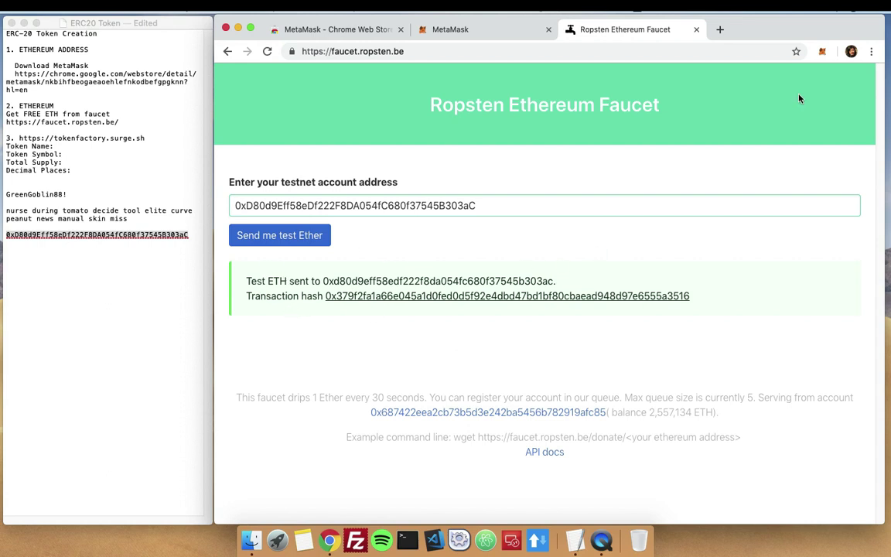
# Verify the wallet holds 1 ETH on Ropsten, then return to the notes' Token Factory URL.
pyautogui.click(823, 52)
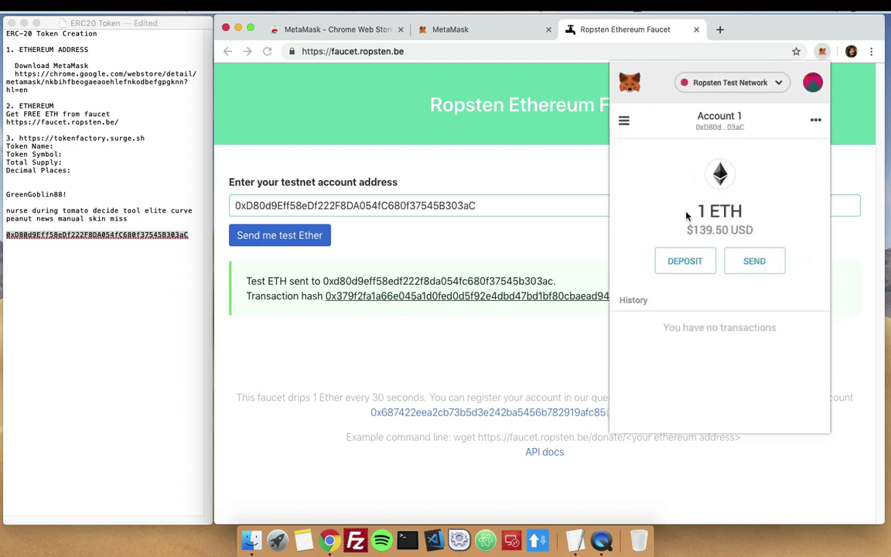
pyautogui.moveTo(708, 212); pyautogui.dragTo(787, 224)
pyautogui.click(785, 222)
pyautogui.click(477, 234)
pyautogui.click(81, 153)
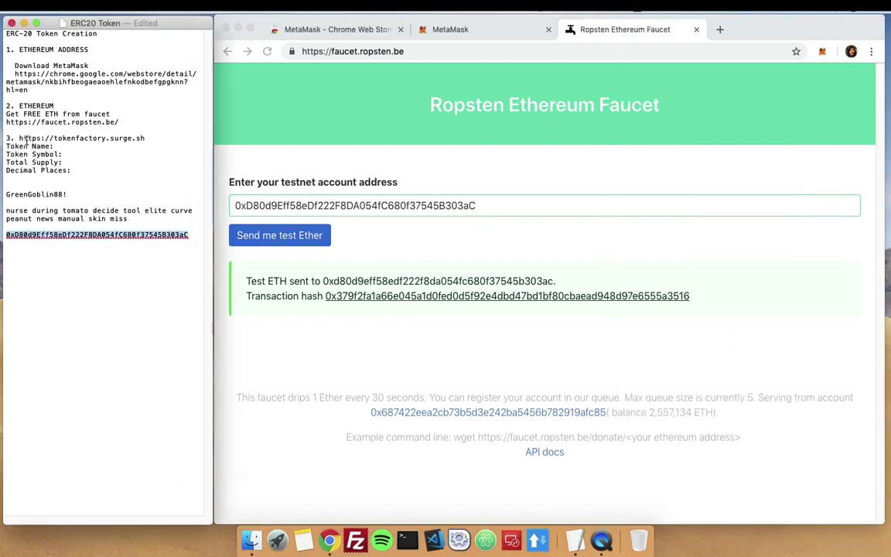
pyautogui.moveTo(18, 138)
pyautogui.mouseDown()
pyautogui.moveTo(145, 141)
pyautogui.moveTo(21, 135)
pyautogui.mouseUp()
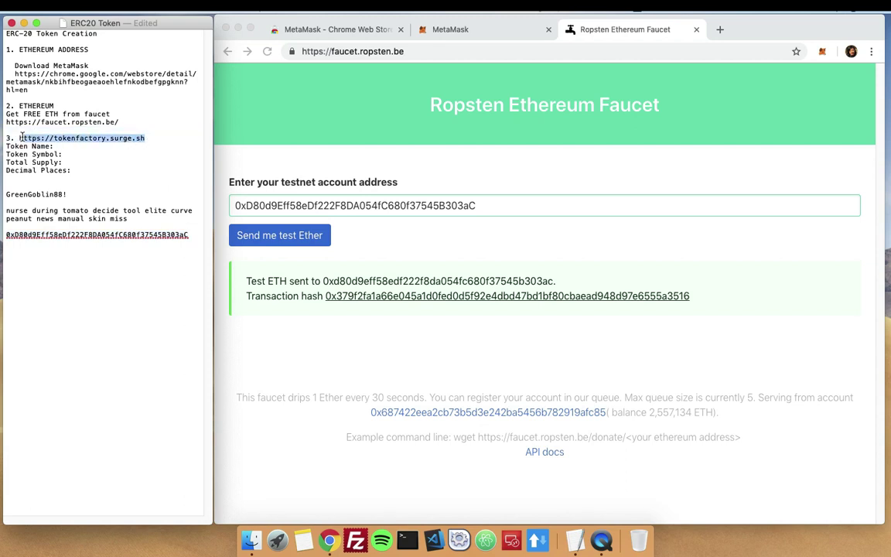
# Load tokenfactory.surge.sh from the notes in a new tab and open Create Token Contract.
pyautogui.click(22, 137)
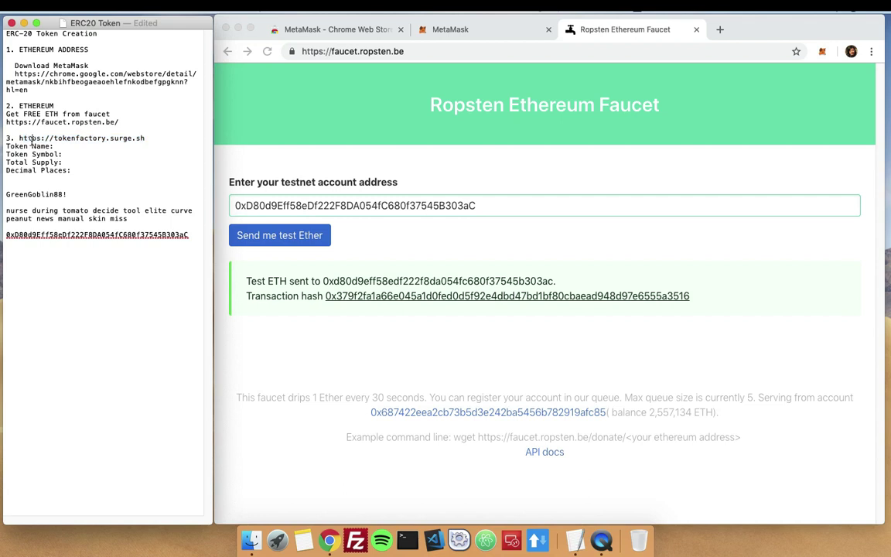
pyautogui.moveTo(22, 137); pyautogui.dragTo(145, 138)
pyautogui.click(721, 29)
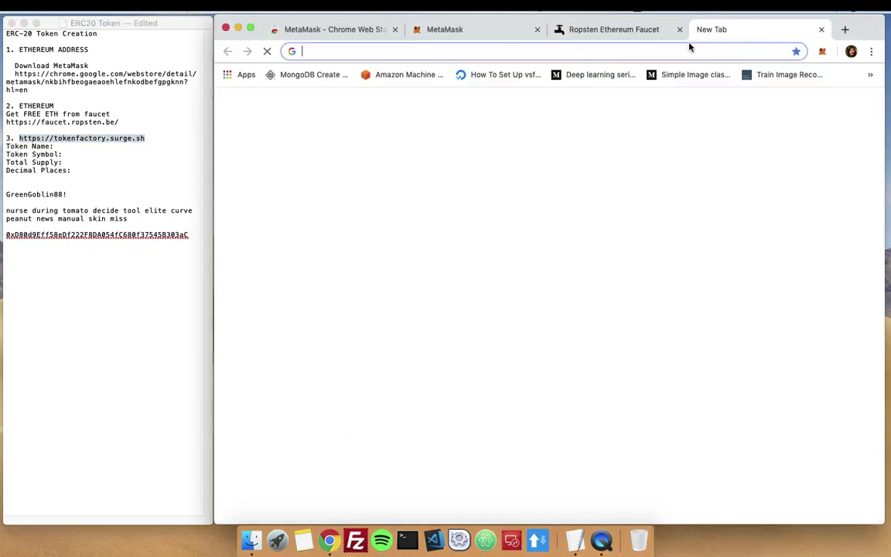
pyautogui.press('super+v')
pyautogui.press('Return')
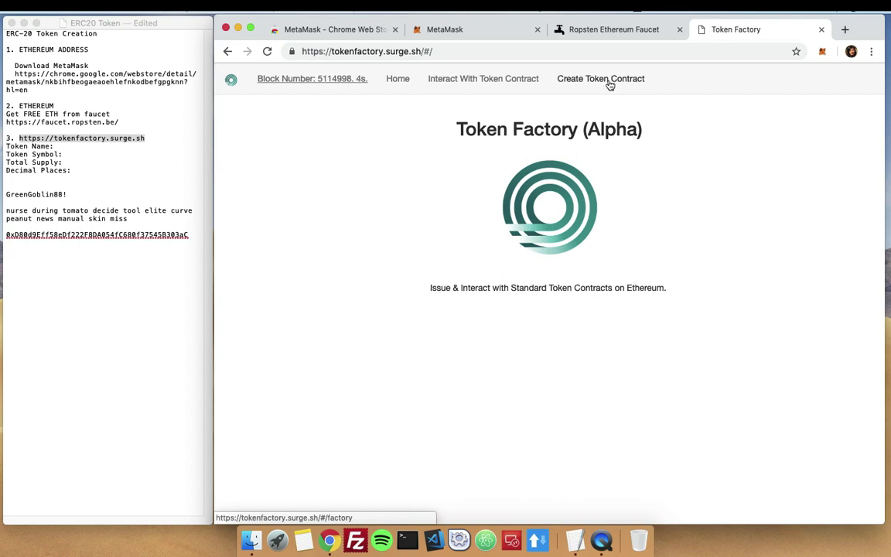
pyautogui.click(598, 81)
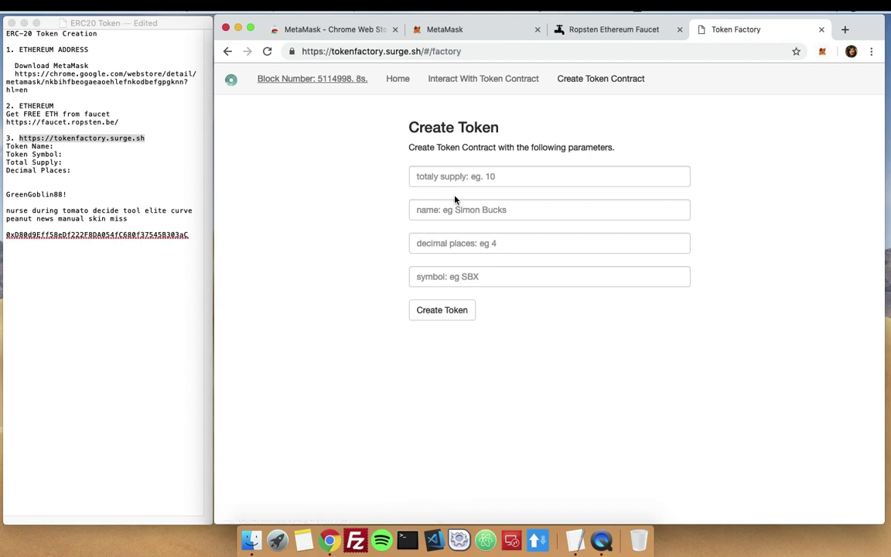
# Check the Token Factory form's supply, name, decimal places and symbol fields.
pyautogui.click(492, 177)
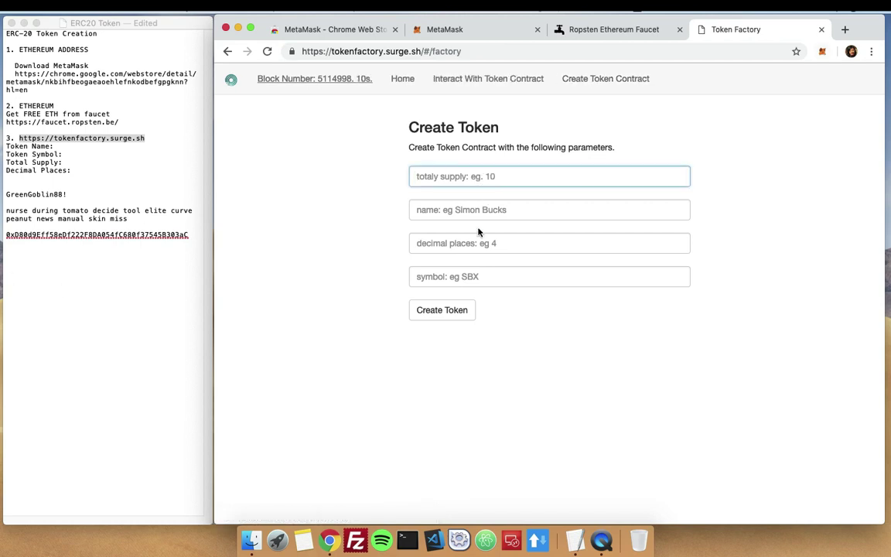
pyautogui.click(480, 206)
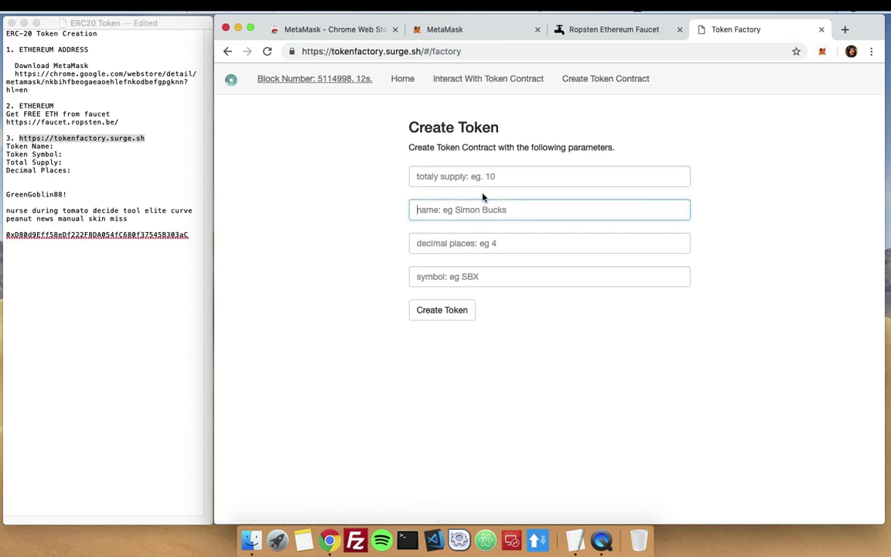
pyautogui.click(498, 176)
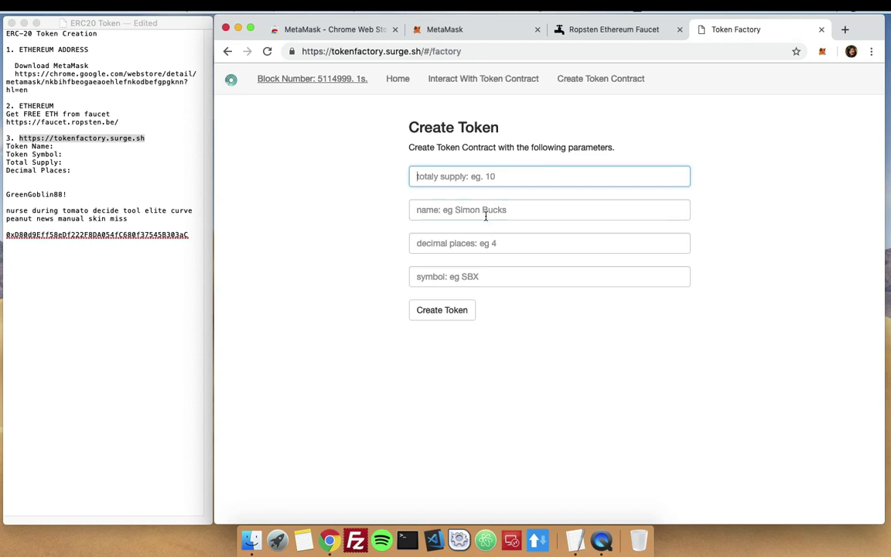
pyautogui.click(489, 211)
pyautogui.click(470, 244)
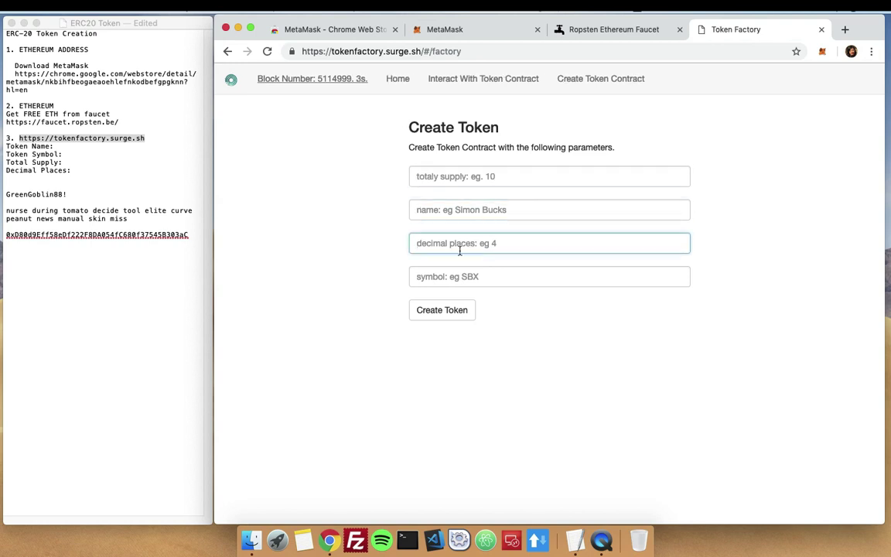
pyautogui.click(544, 276)
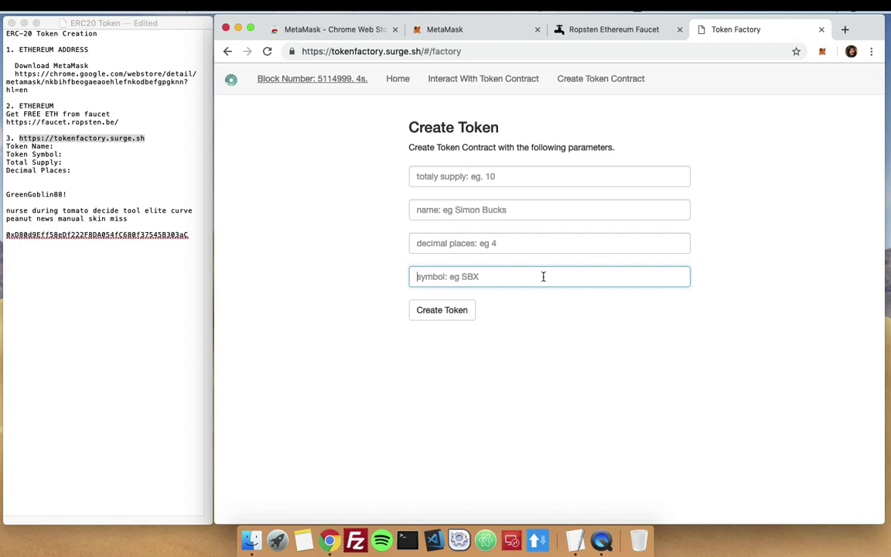
# Enter 'Gold Goblin Coin' after Token Name: in the TextEdit notes.
pyautogui.click(141, 136)
pyautogui.click(102, 154)
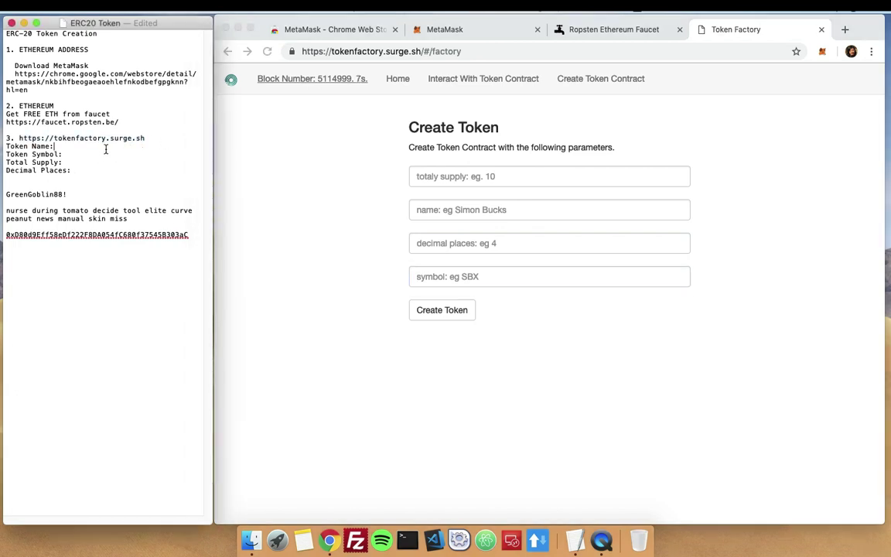
pyautogui.write('Gre')
pyautogui.write('n')
pyautogui.press('BackSpace')
pyautogui.write('en')
pyautogui.press('BackSpace')
pyautogui.press('BackSpace')
pyautogui.press('BackSpace')
pyautogui.press('BackSpace')
pyautogui.press('BackSpace')
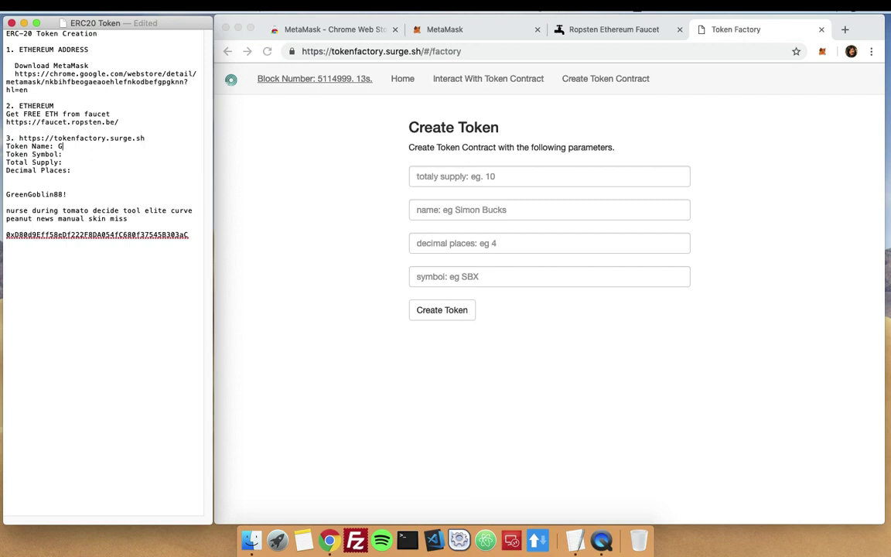
pyautogui.write('Goblin')
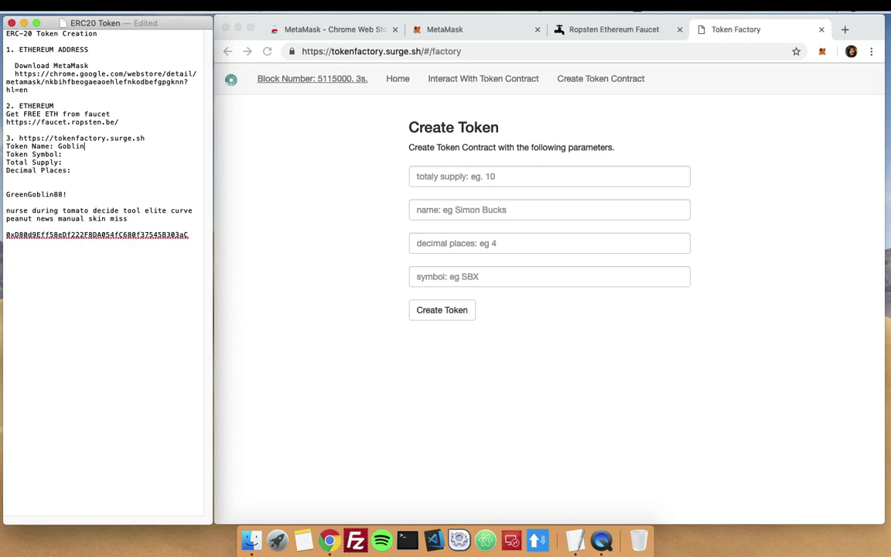
pyautogui.press('BackSpace')
pyautogui.press('BackSpace')
pyautogui.press('BackSpace')
pyautogui.press('BackSpace')
pyautogui.press('BackSpace')
pyautogui.write('old Goblin Coin')
# Fill in symbol GLD and total supply 15,000,000 in the notes.
pyautogui.click(95, 153)
pyautogui.write('GLD')
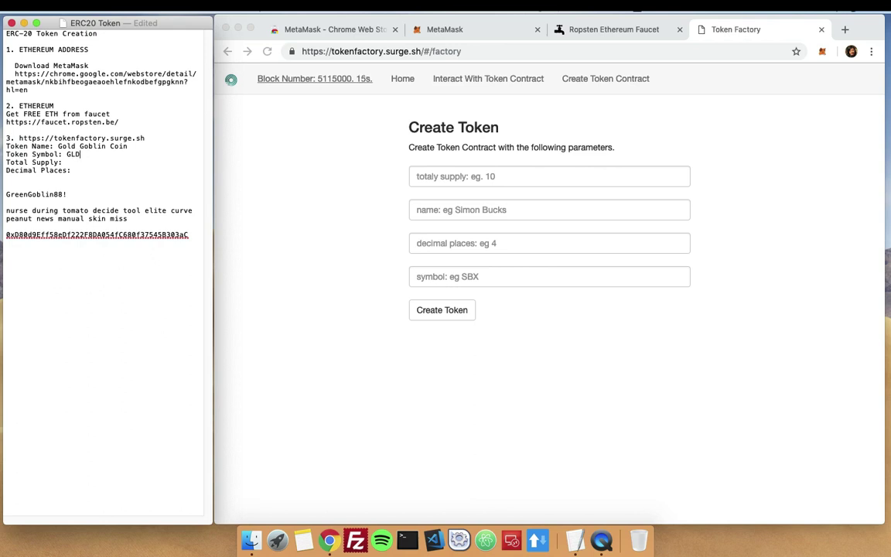
pyautogui.press('Down')
pyautogui.write('18')
pyautogui.press('BackSpace')
pyautogui.write('5000,000')
pyautogui.press('Left')
pyautogui.press('Left')
pyautogui.press('Left')
pyautogui.press('Left')
pyautogui.press('Left')
pyautogui.press('Left')
pyautogui.press('Left')
pyautogui.write(',')
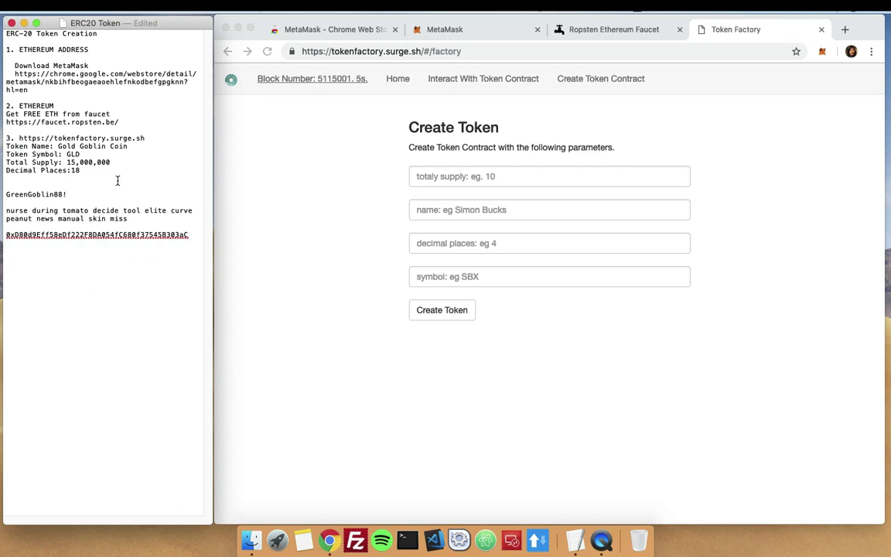
# Review the 18 decimal places and 15,000,000 supply values in the notes.
pyautogui.moveTo(19, 170)
pyautogui.mouseDown()
pyautogui.moveTo(82, 162)
pyautogui.moveTo(87, 171)
pyautogui.moveTo(5, 170)
pyautogui.mouseUp()
pyautogui.click(82, 172)
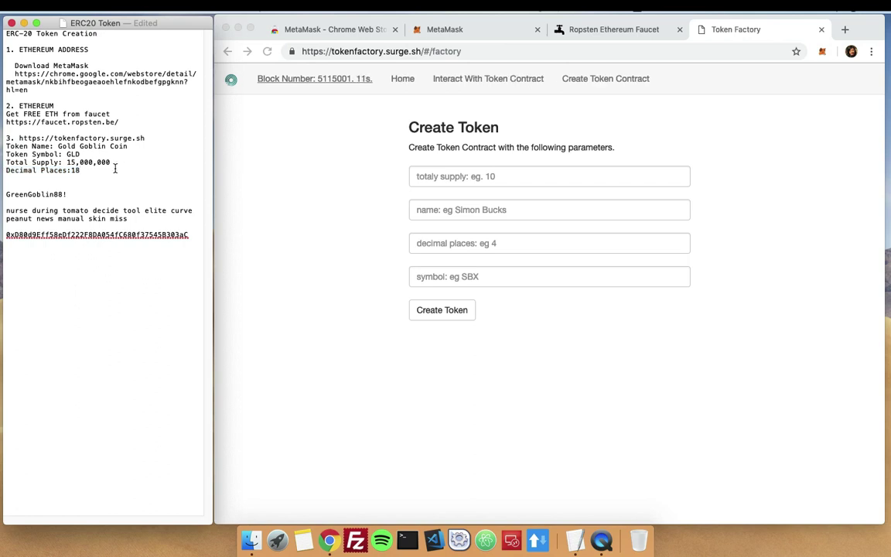
pyautogui.doubleClick(75, 170)
pyautogui.click(121, 162)
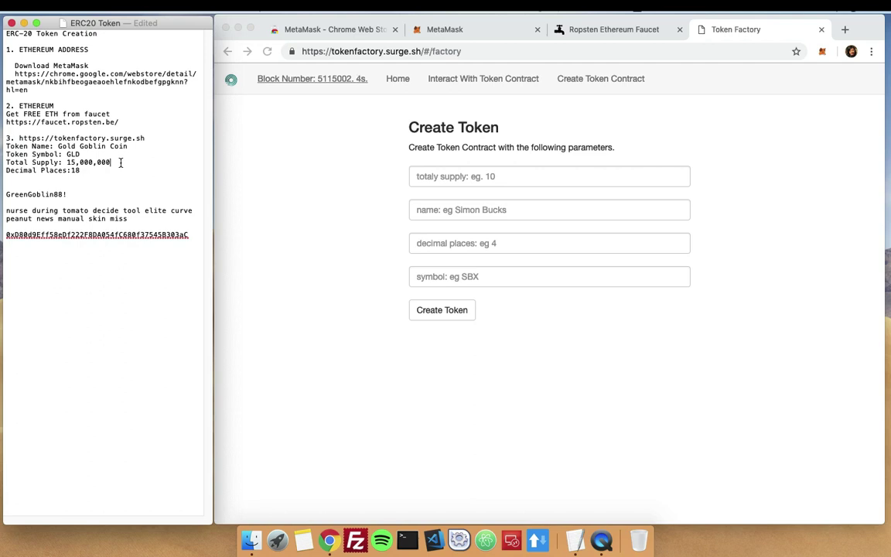
pyautogui.press('Return')
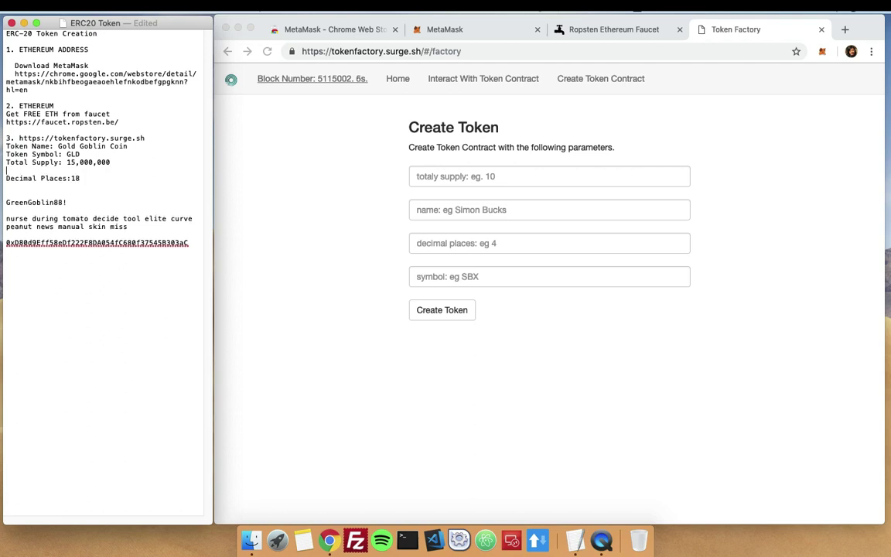
pyautogui.press('BackSpace')
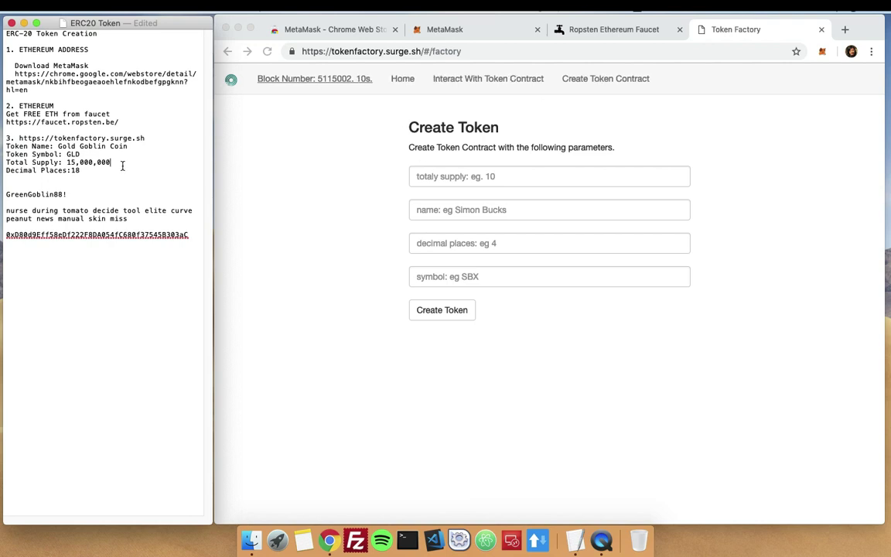
pyautogui.moveTo(66, 162); pyautogui.dragTo(122, 162)
pyautogui.click(85, 171)
# Type the raw supply 15000000 plus decimal zeros below Decimal Places.
pyautogui.click(78, 179)
pyautogui.write('15000000')
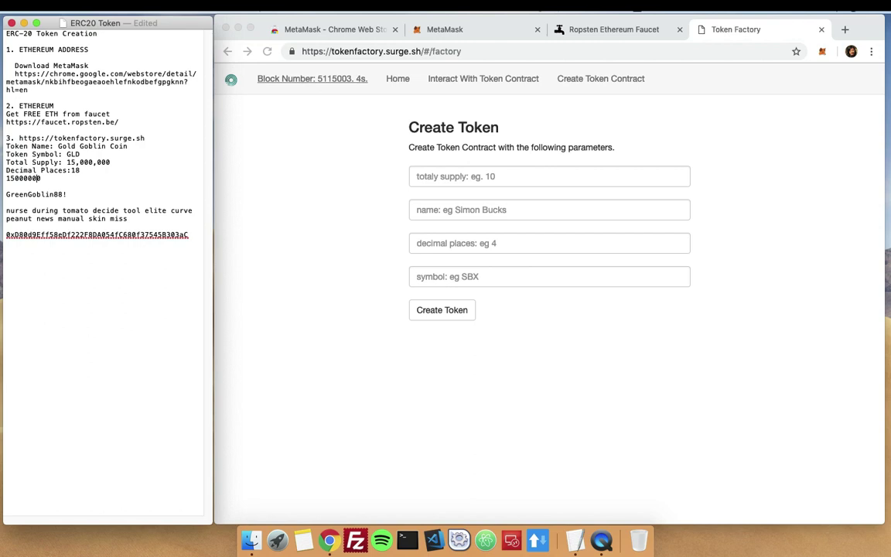
pyautogui.click(22, 178)
pyautogui.click(41, 178)
pyautogui.write('000000000000000000000000')
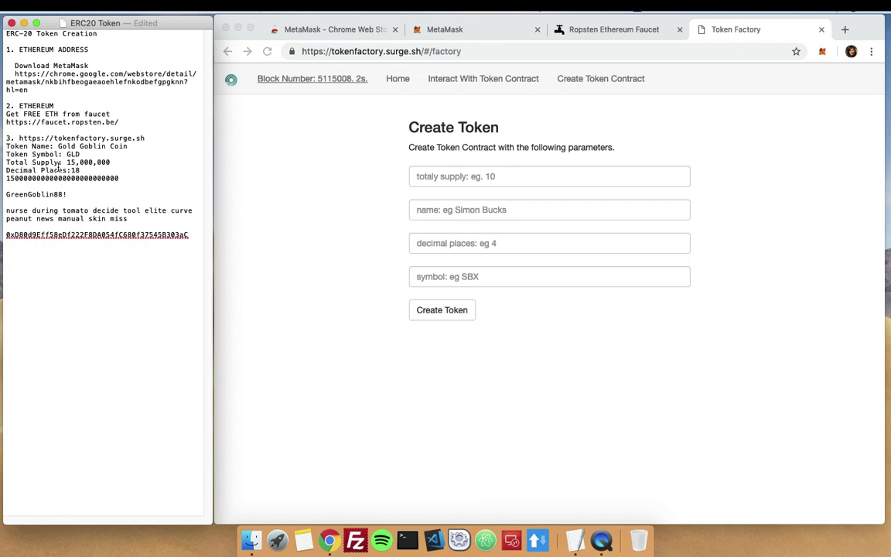
# Copy the 26-digit supply from the notes into the Total Supply field.
pyautogui.doubleClick(60, 179)
pyautogui.rightClick(53, 180)
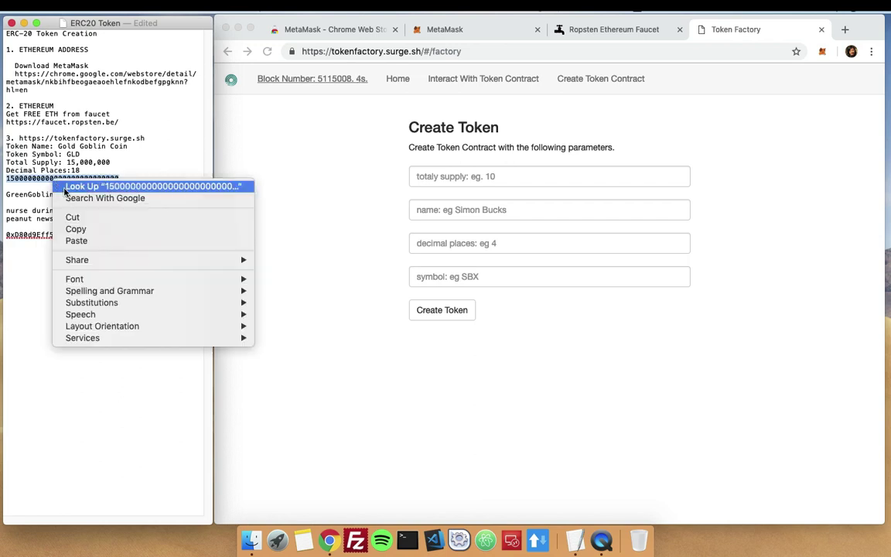
pyautogui.click(77, 229)
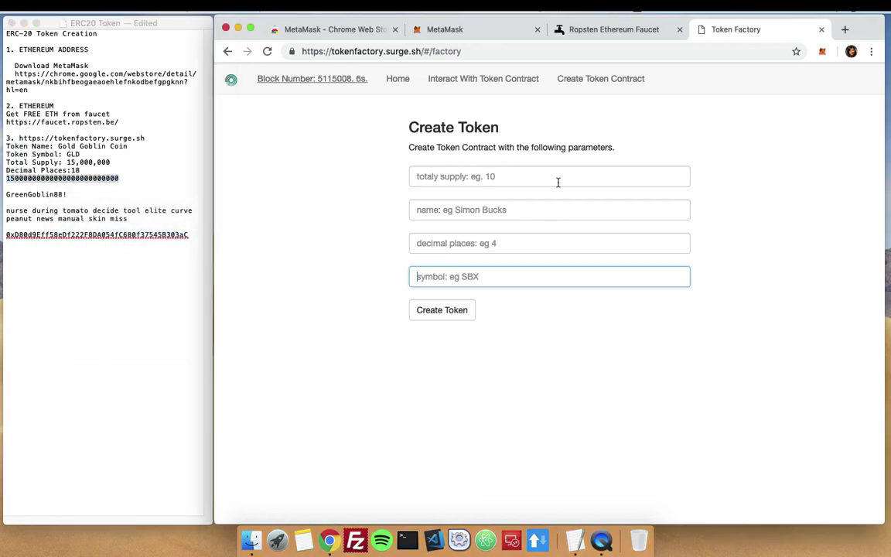
pyautogui.click(557, 179)
pyautogui.press('super+v')
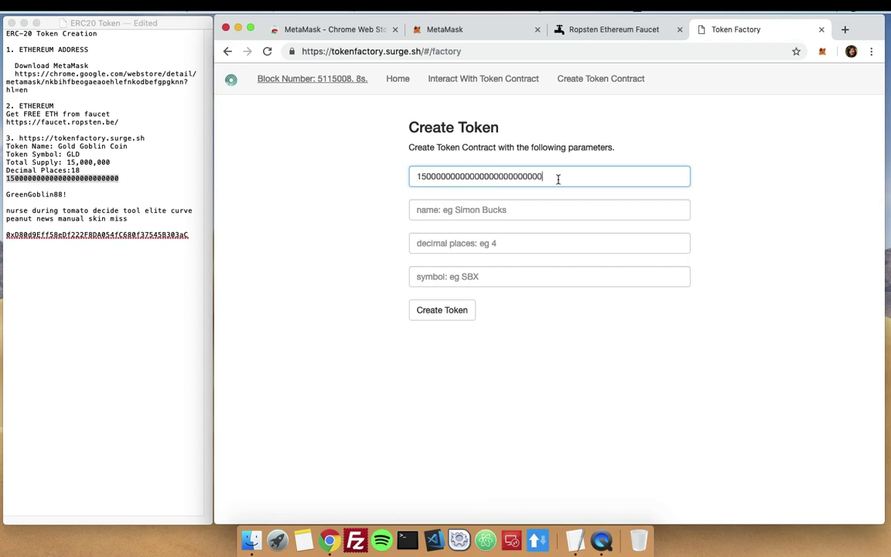
pyautogui.press('Tab')
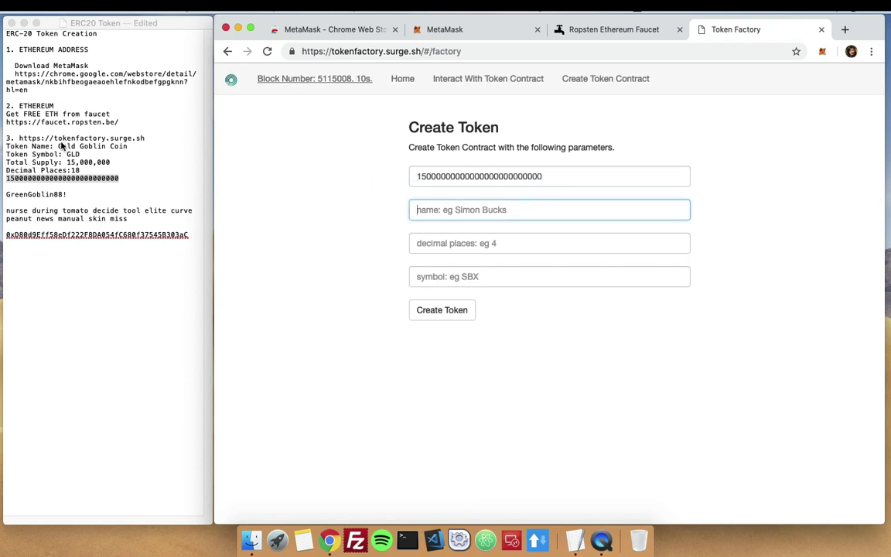
# Paste Gold Goblin Coin from the notes as the token name.
pyautogui.click(60, 147)
pyautogui.moveTo(58, 146); pyautogui.dragTo(131, 147)
pyautogui.click(498, 210)
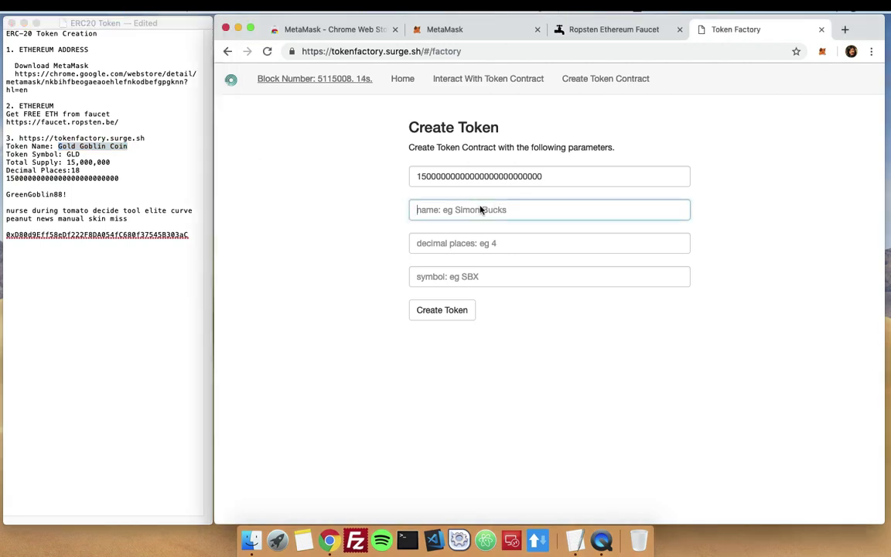
pyautogui.press('super+v')
# Paste GLD as the token symbol and enter 18 decimal places.
pyautogui.click(75, 164)
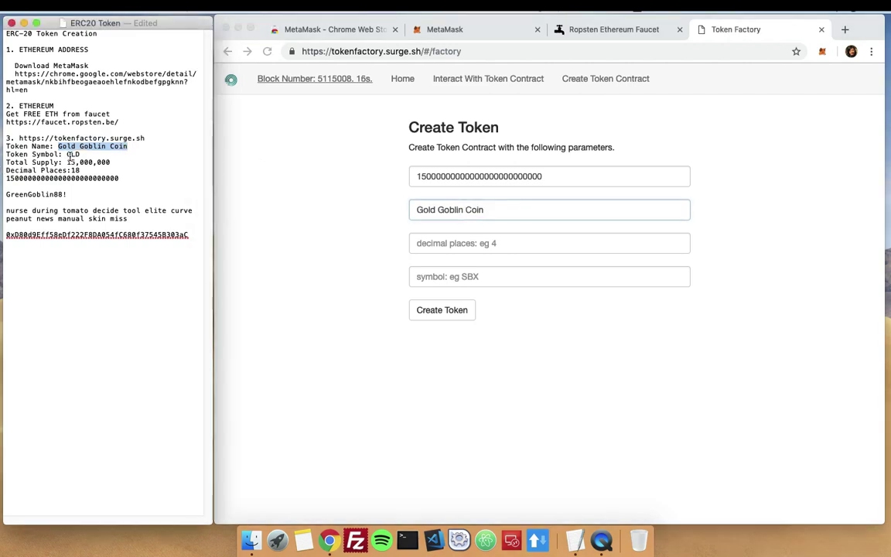
pyautogui.doubleClick(73, 154)
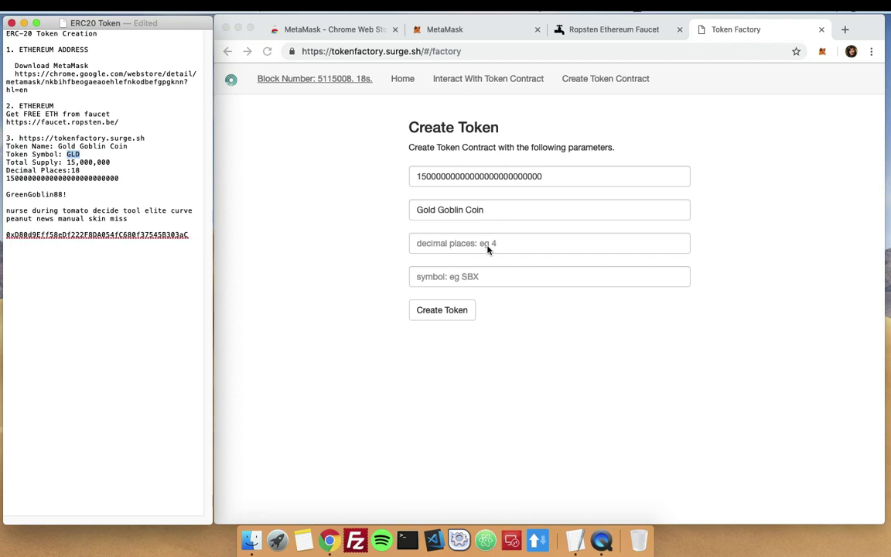
pyautogui.click(461, 280)
pyautogui.press('super+v')
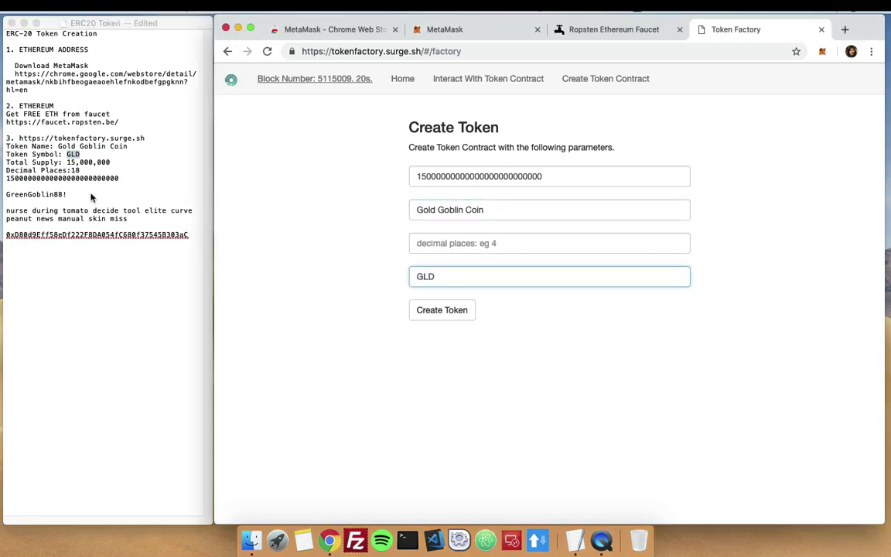
pyautogui.click(456, 243)
pyautogui.write('1')
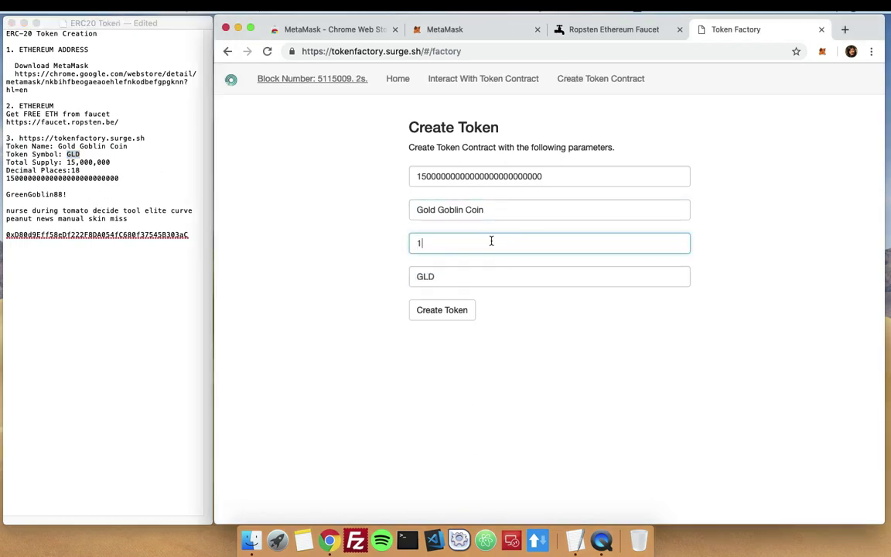
pyautogui.write('8')
pyautogui.click(84, 378)
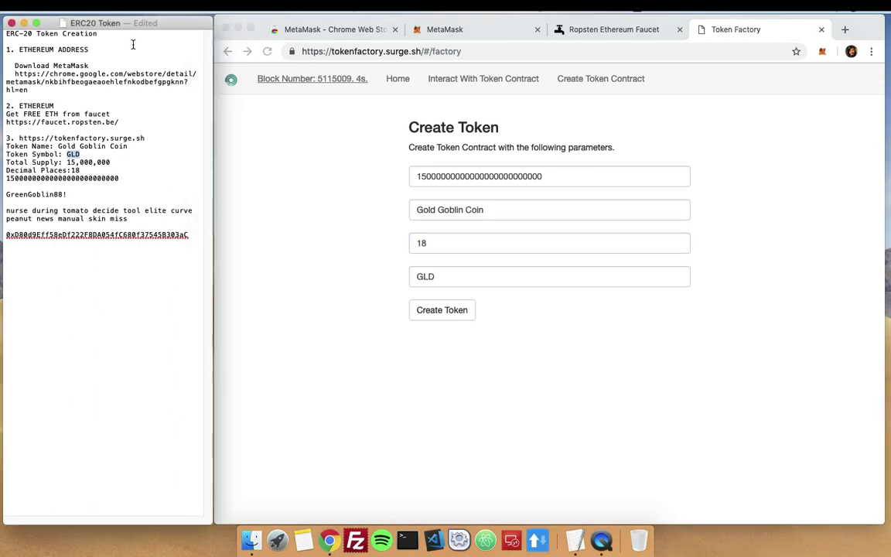
pyautogui.moveTo(35, 39); pyautogui.dragTo(172, 208)
pyautogui.click(192, 234)
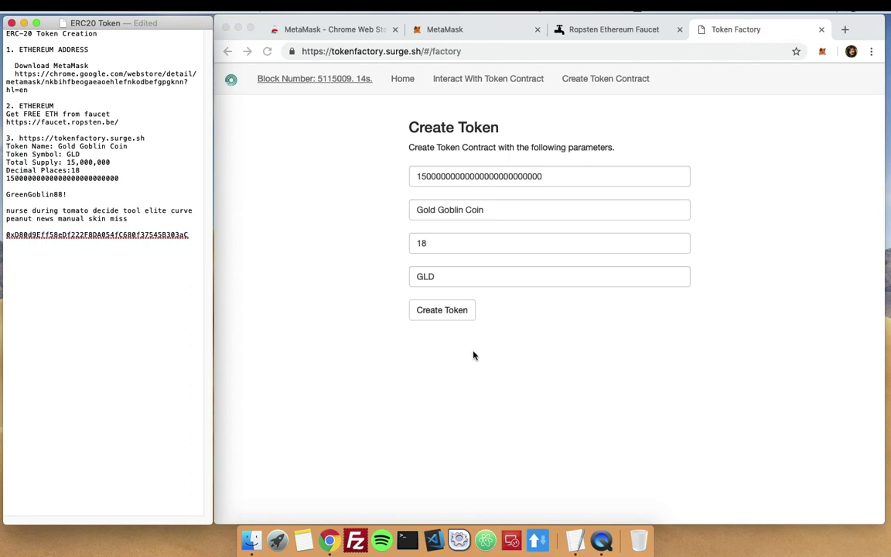
# Submit Create Token and confirm the deployment in MetaMask after checking its data and gas fee.
pyautogui.click(449, 311)
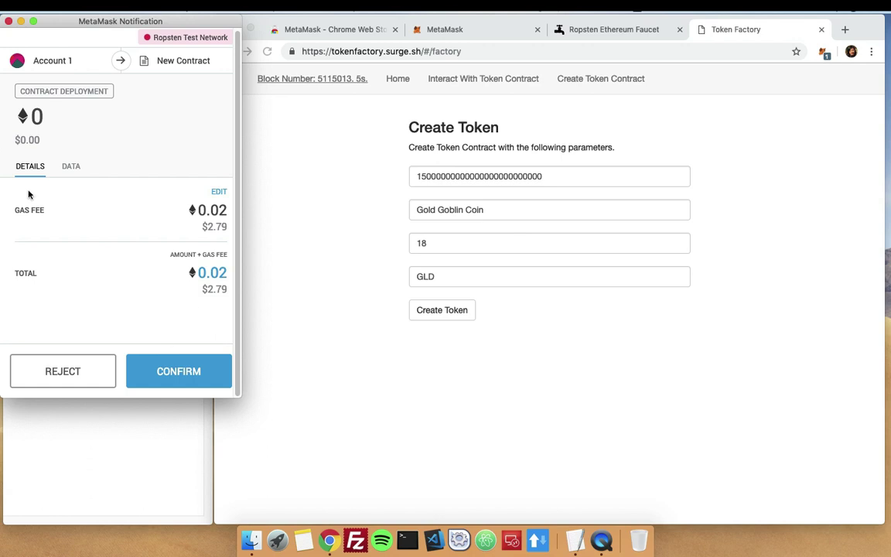
pyautogui.click(71, 166)
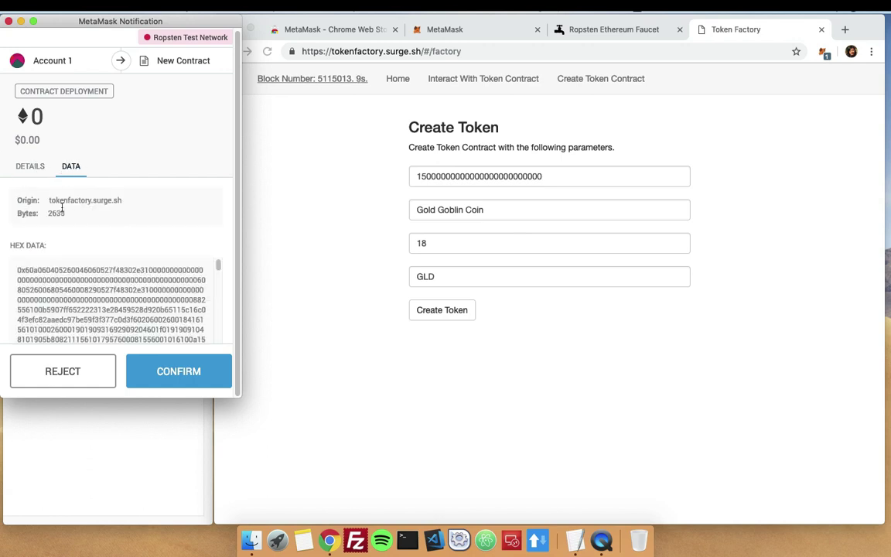
pyautogui.moveTo(49, 201); pyautogui.dragTo(75, 181)
pyautogui.click(29, 159)
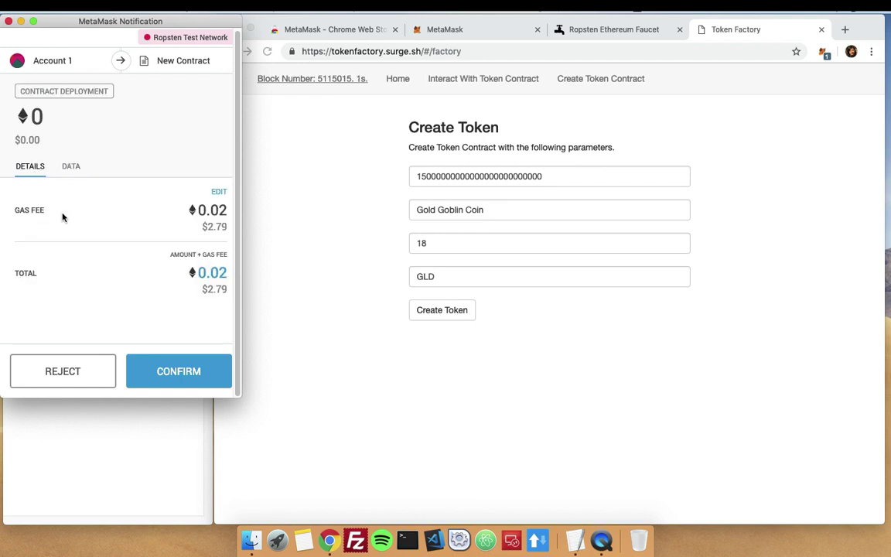
pyautogui.click(190, 373)
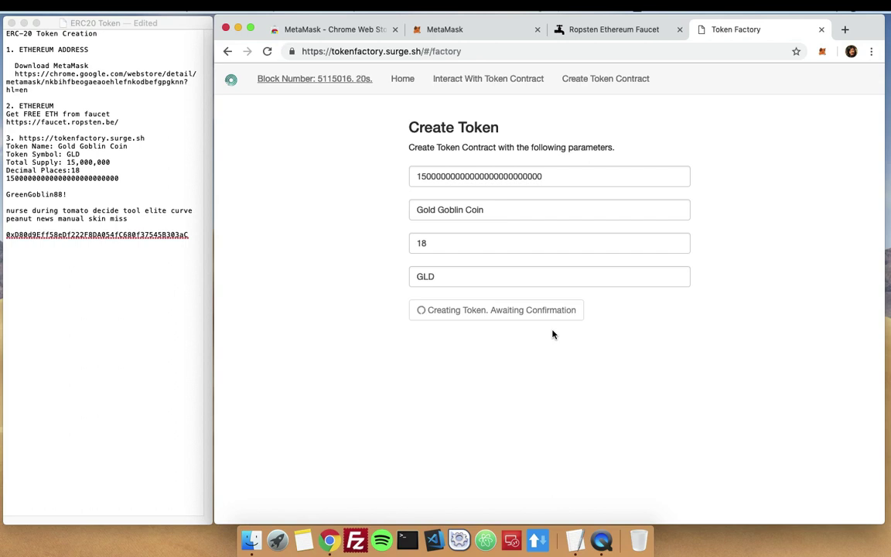
# Open MetaMask to watch the Contract Deployment until it shows Confirmed.
pyautogui.click(823, 52)
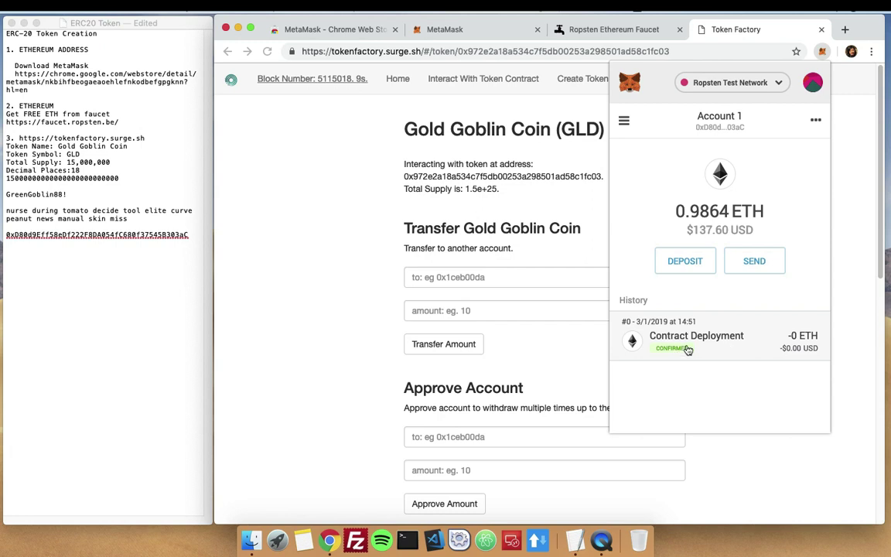
# Review the 0.9864 ETH balance and the Gold Goblin Coin (GLD) token page.
pyautogui.doubleClick(746, 211)
pyautogui.click(673, 189)
pyautogui.click(360, 242)
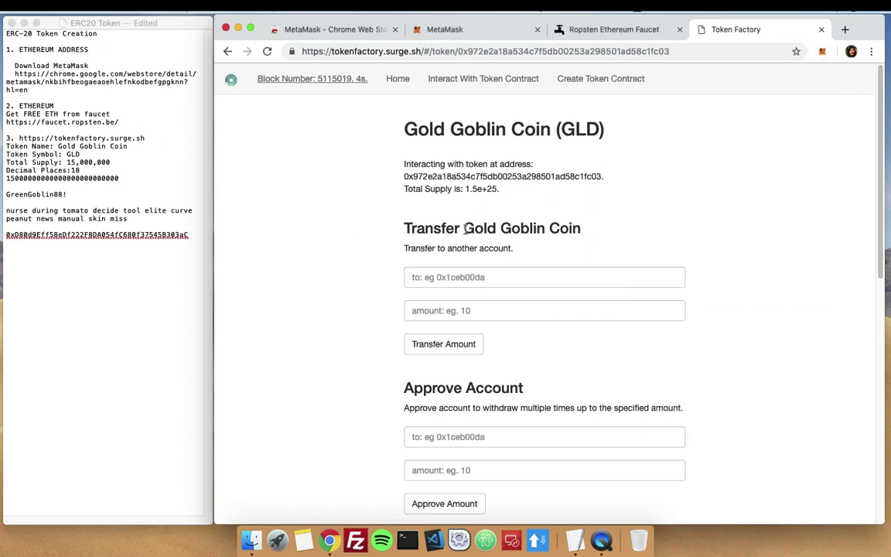
pyautogui.moveTo(462, 228); pyautogui.dragTo(586, 229)
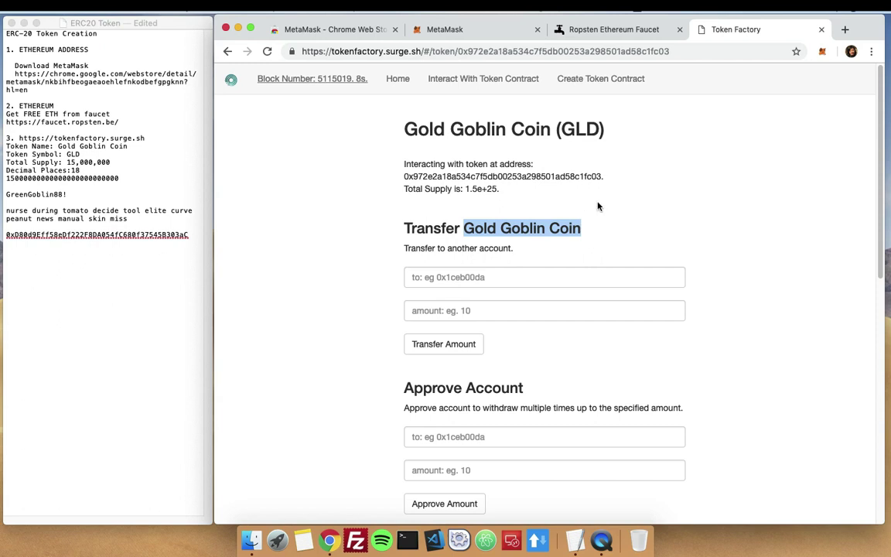
pyautogui.click(602, 203)
pyautogui.doubleClick(577, 126)
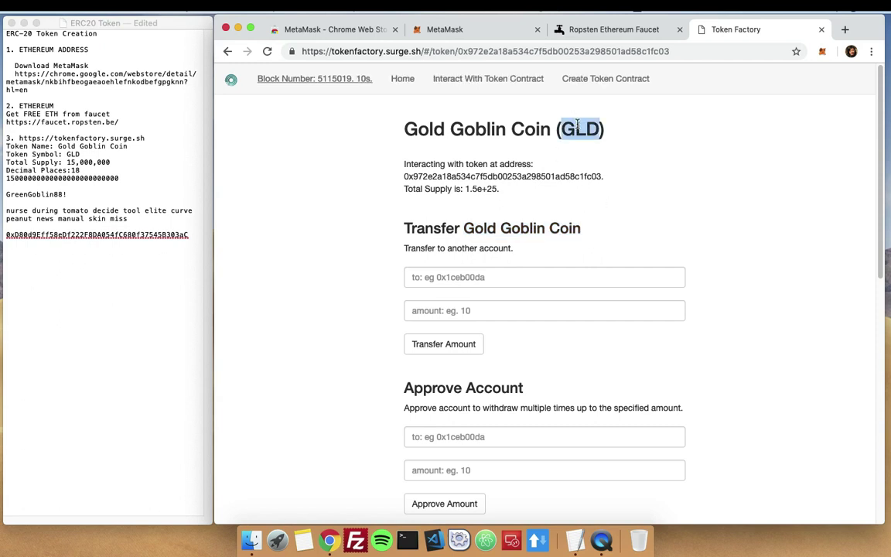
# Reopen MetaMask and bring up its account menu.
pyautogui.click(823, 53)
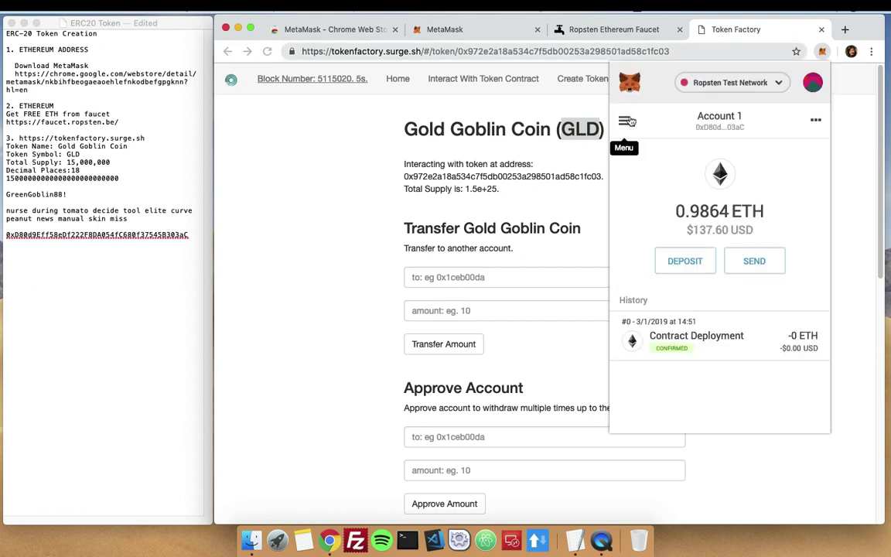
pyautogui.click(623, 120)
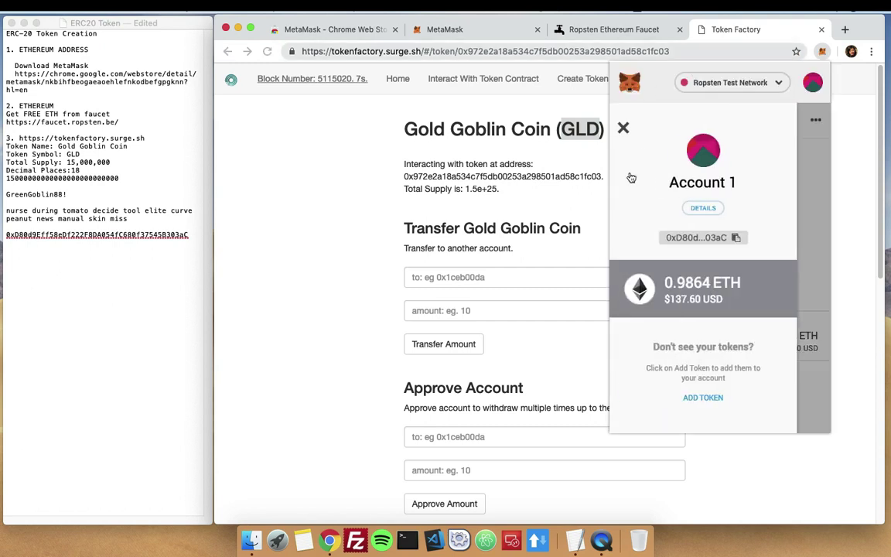
pyautogui.click(624, 128)
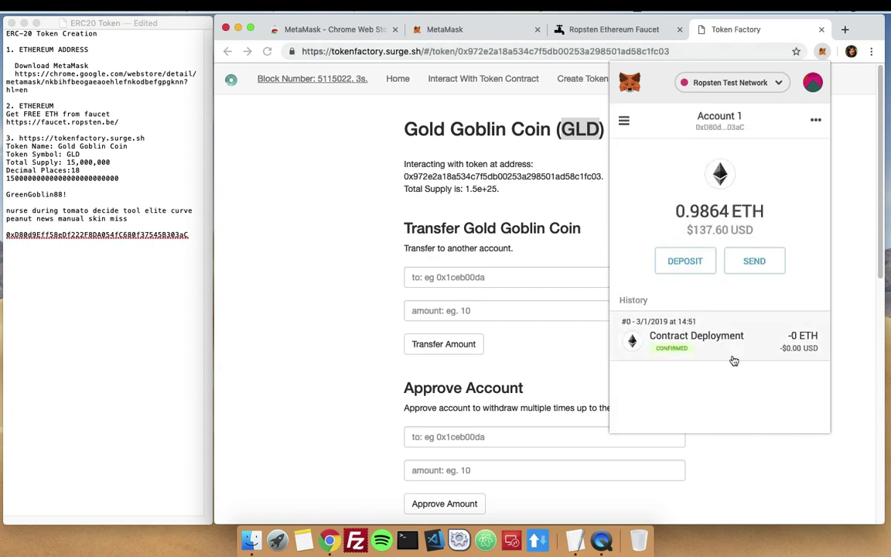
pyautogui.click(624, 122)
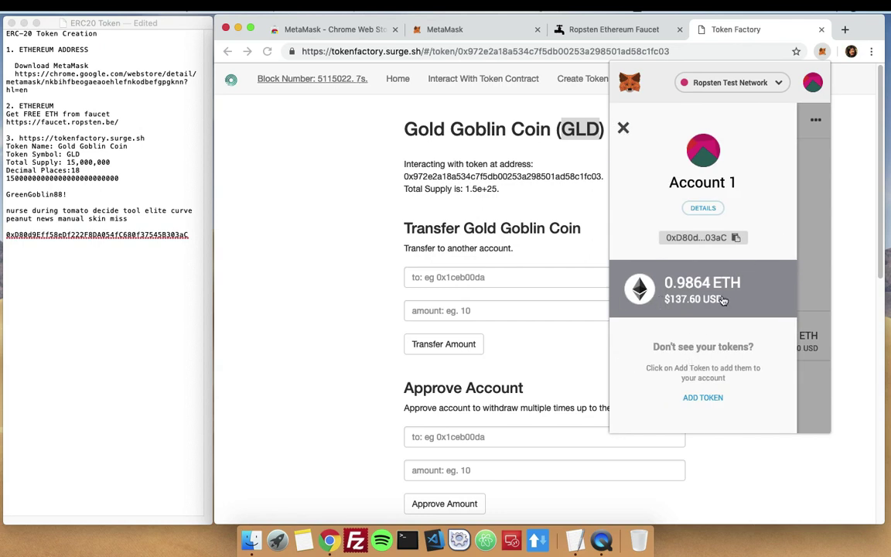
# Open MetaMask's custom token form, then dismiss it with Esc to fetch the contract address.
pyautogui.click(704, 399)
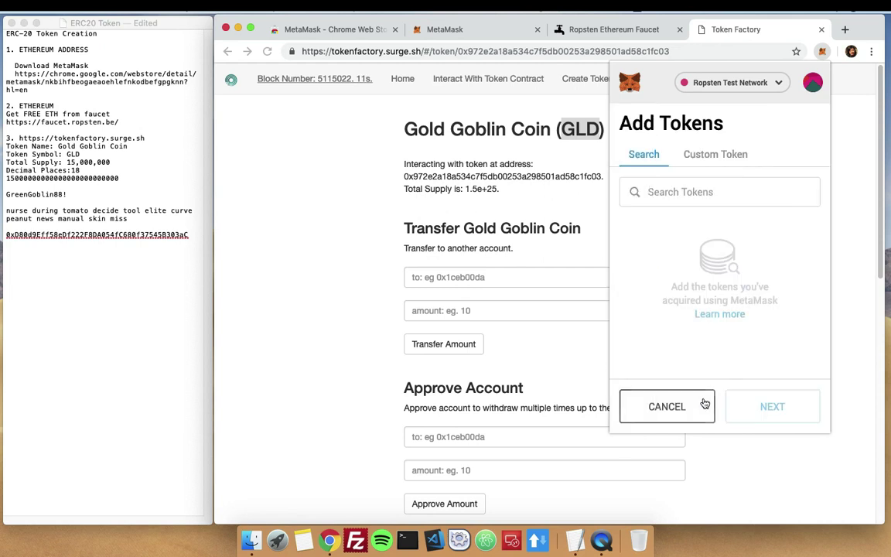
pyautogui.click(723, 157)
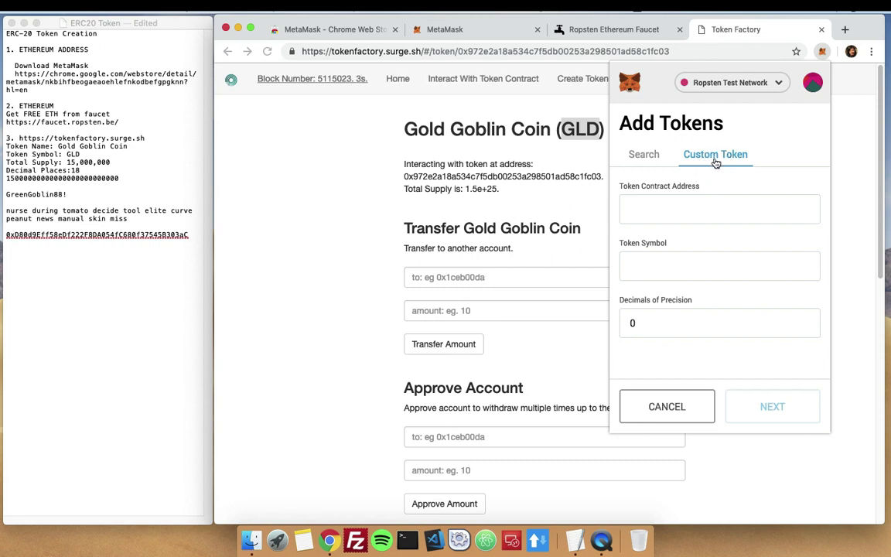
pyautogui.moveTo(663, 190); pyautogui.dragTo(466, 177)
pyautogui.scroll(-5, 467, 177)
pyautogui.scroll(-4, 364, 303)
pyautogui.scroll(7, 370, 302)
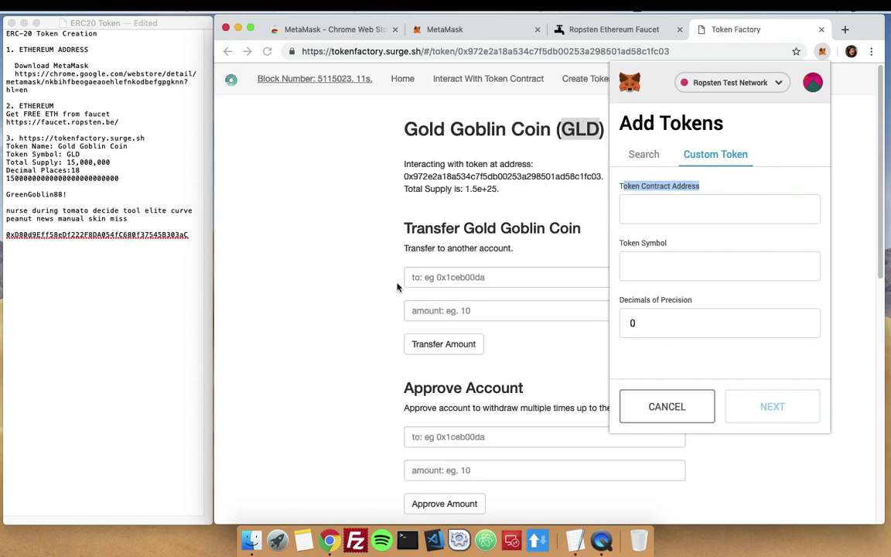
pyautogui.press('Escape')
# Copy the token's contract address and type 'token contract address' in the notes.
pyautogui.doubleClick(530, 176)
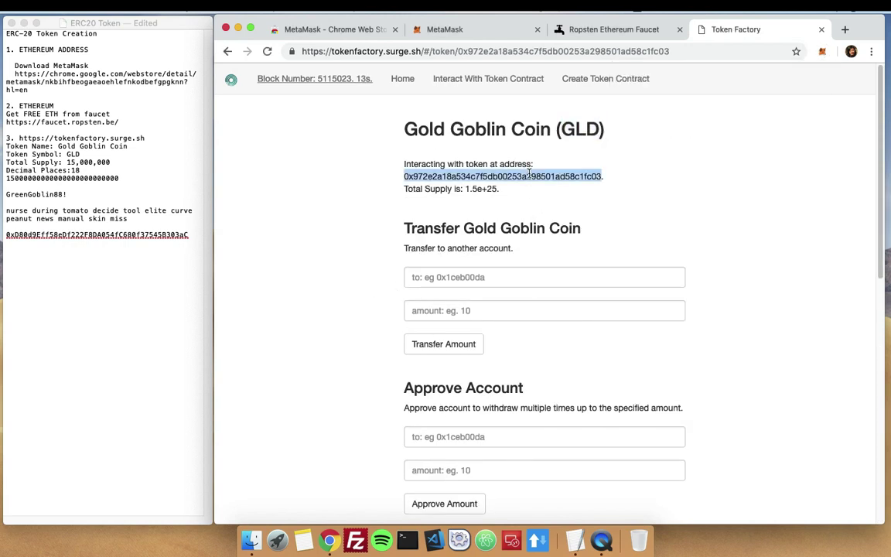
pyautogui.rightClick(530, 176)
pyautogui.click(534, 196)
pyautogui.click(192, 243)
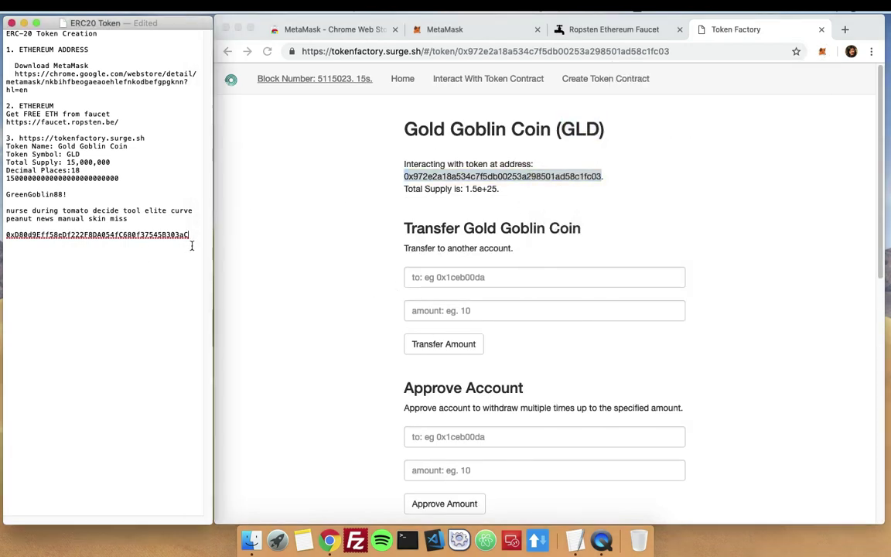
pyautogui.write('token contract address')
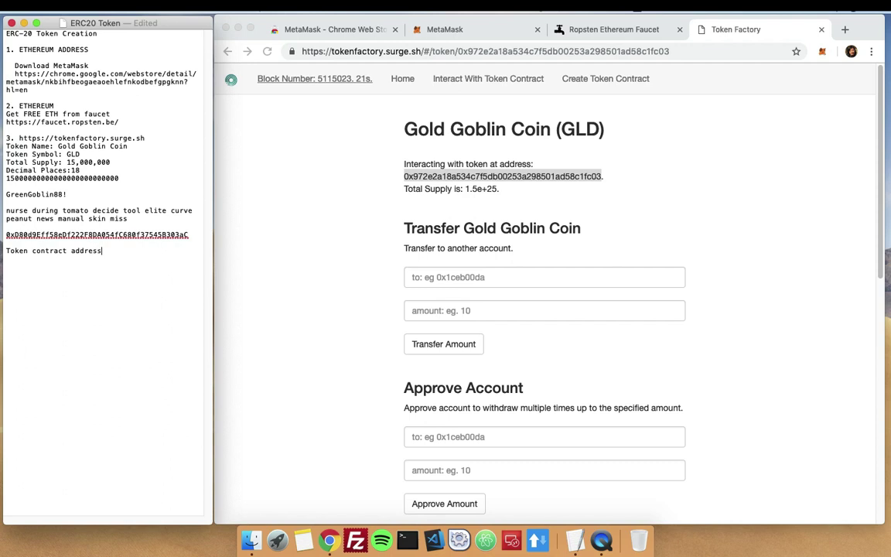
# Paste the Gold Goblin Coin contract address on a new line below the label.
pyautogui.click(387, 153)
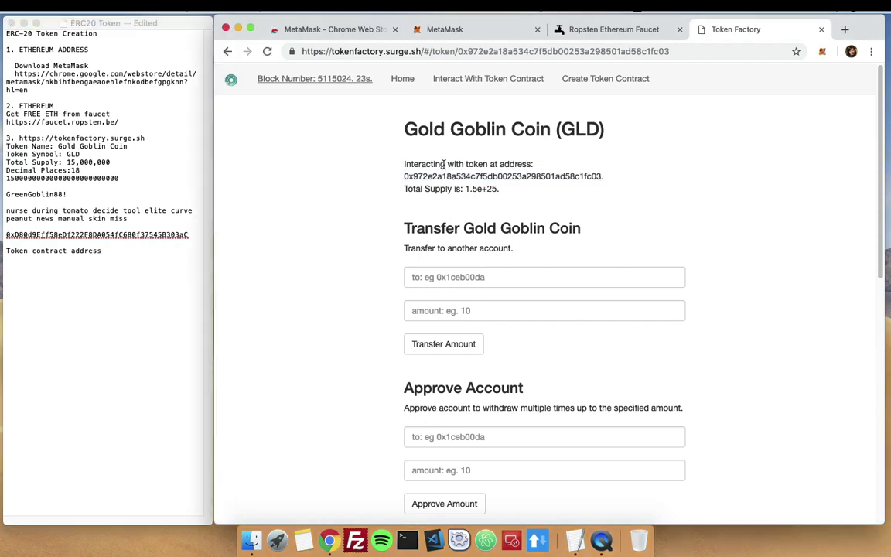
pyautogui.moveTo(444, 164); pyautogui.dragTo(514, 164)
pyautogui.click(494, 164)
pyautogui.doubleClick(552, 176)
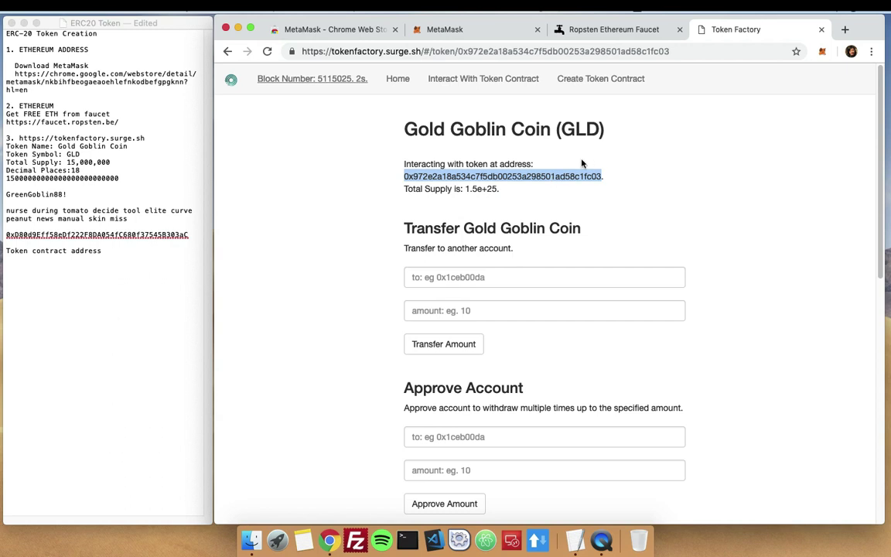
pyautogui.click(141, 266)
pyautogui.press('Return')
pyautogui.press('super+v')
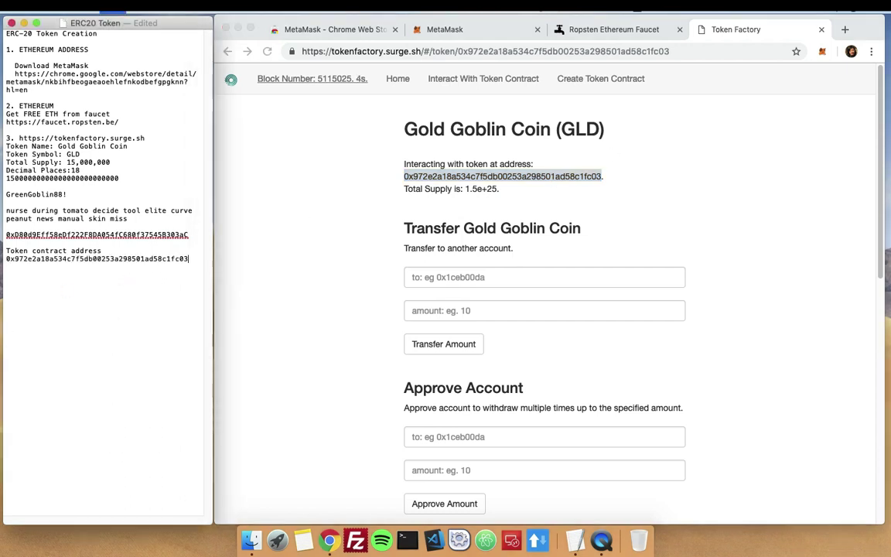
# Add GLD as a custom token from its pasted contract address, showing 15000000.000 GLD.
pyautogui.click(818, 52)
pyautogui.click(820, 51)
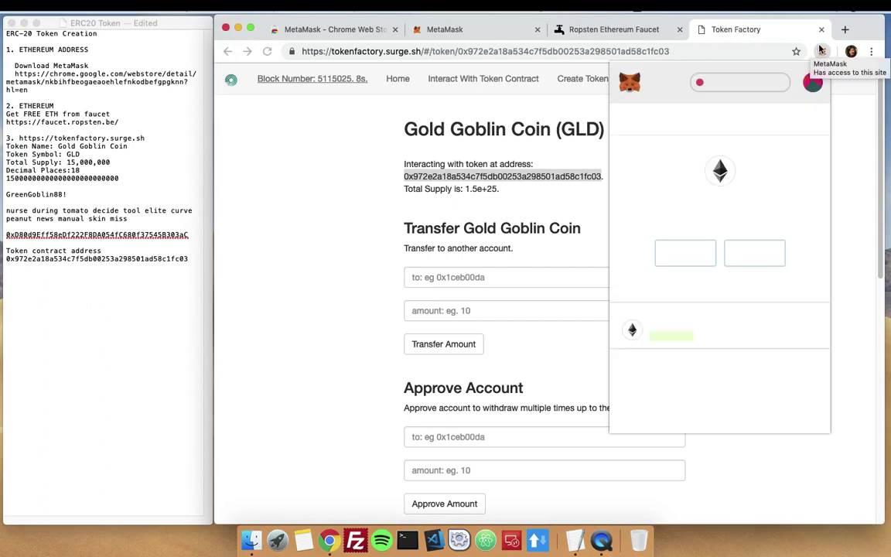
pyautogui.click(629, 124)
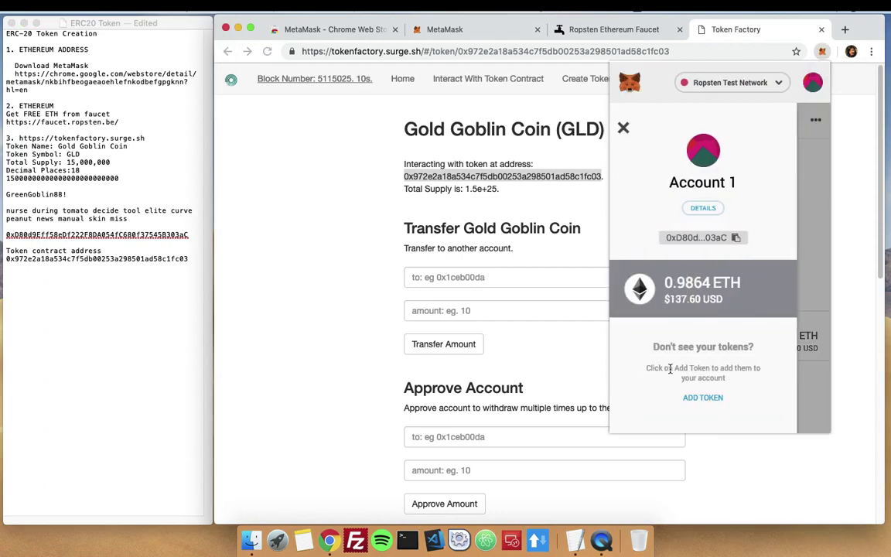
pyautogui.click(702, 396)
pyautogui.click(716, 155)
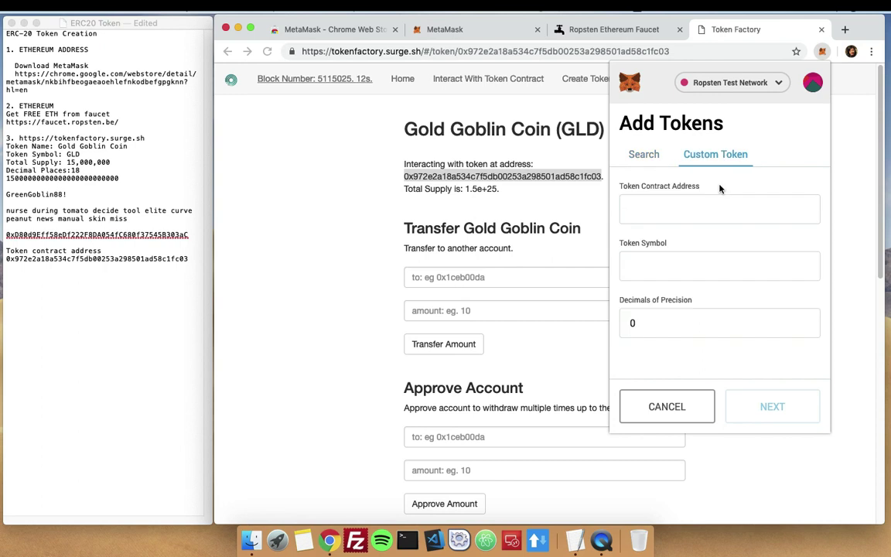
pyautogui.rightClick(700, 209)
pyautogui.click(726, 290)
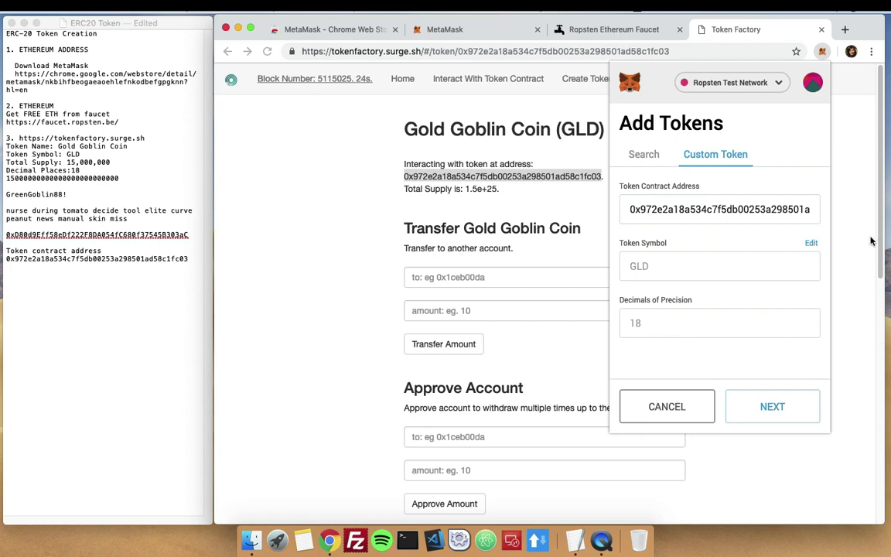
pyautogui.click(759, 410)
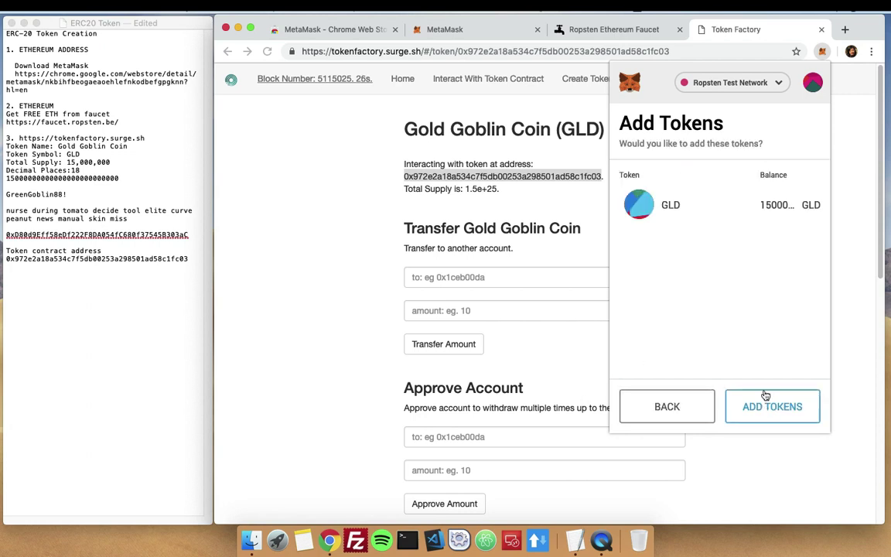
pyautogui.click(770, 406)
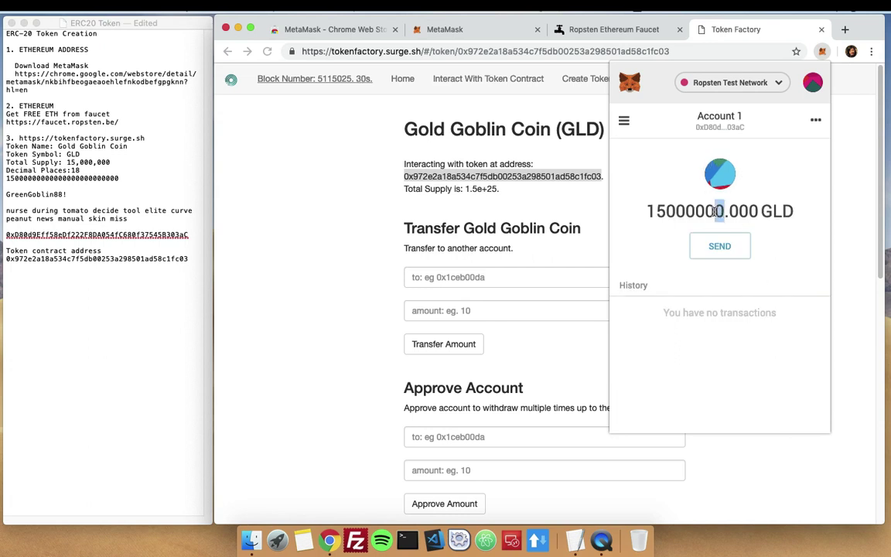
pyautogui.moveTo(724, 212); pyautogui.dragTo(695, 211)
# Open the GLD send form and enter an amount of 1000.
pyautogui.click(720, 247)
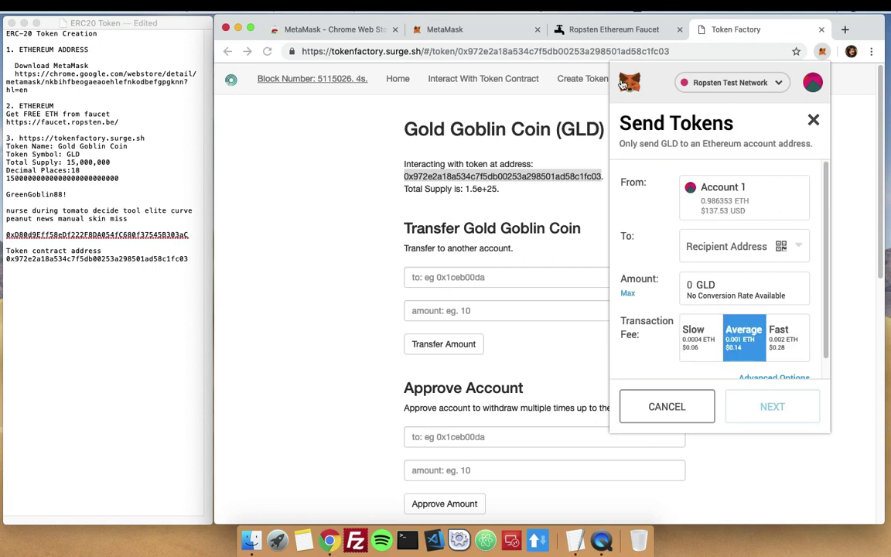
pyautogui.click(725, 248)
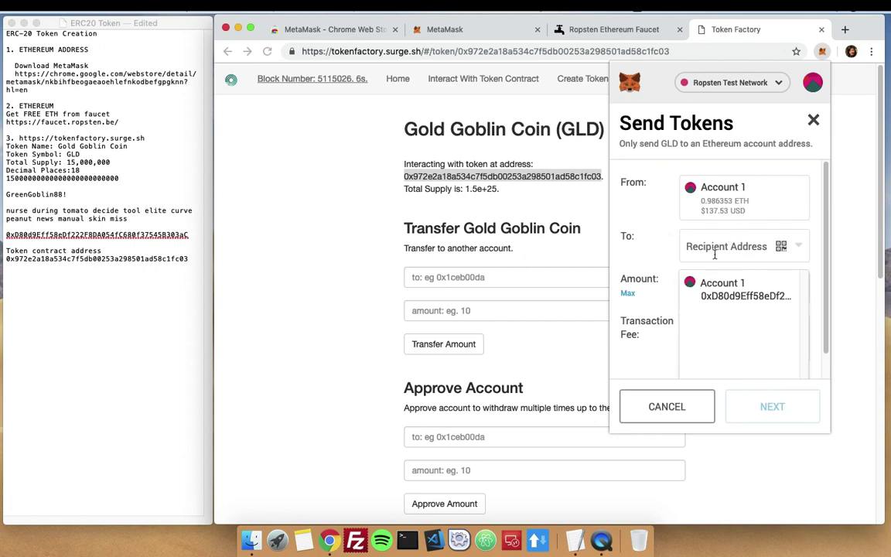
pyautogui.click(654, 247)
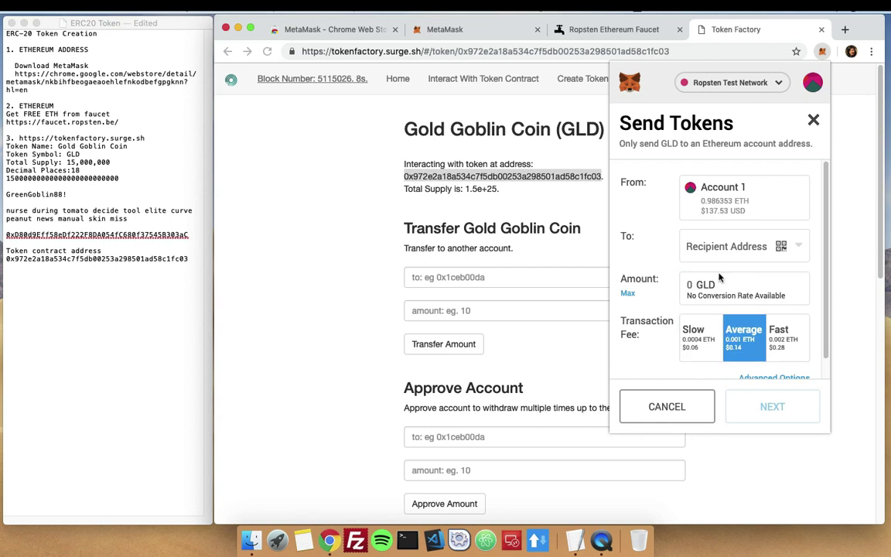
pyautogui.click(706, 284)
pyautogui.scroll(-1, 704, 279)
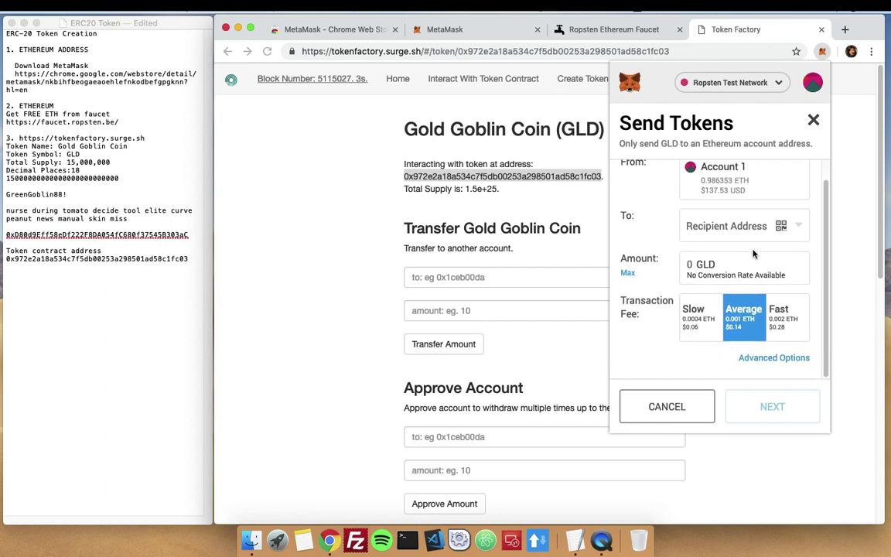
pyautogui.write('1000')
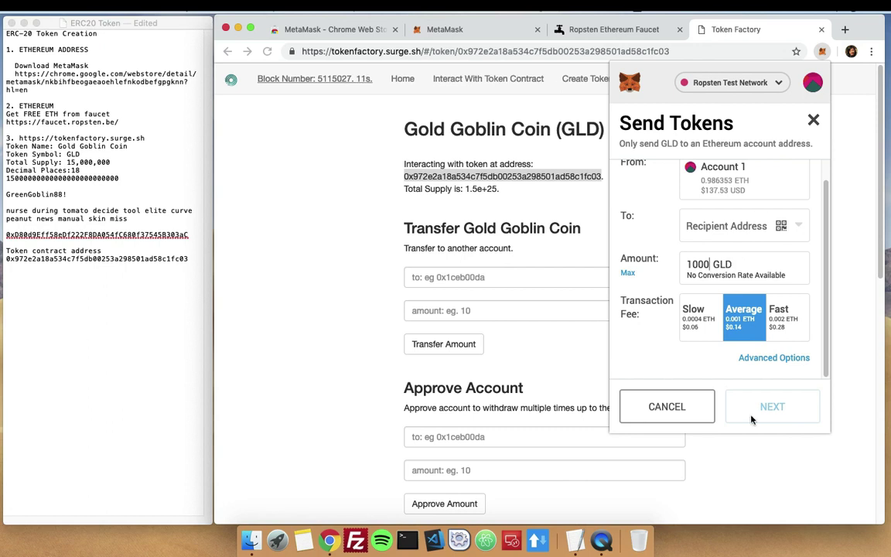
# Review the Gold Goblin Coin (GLD) token page, selecting its heading and contract address.
pyautogui.press('Escape')
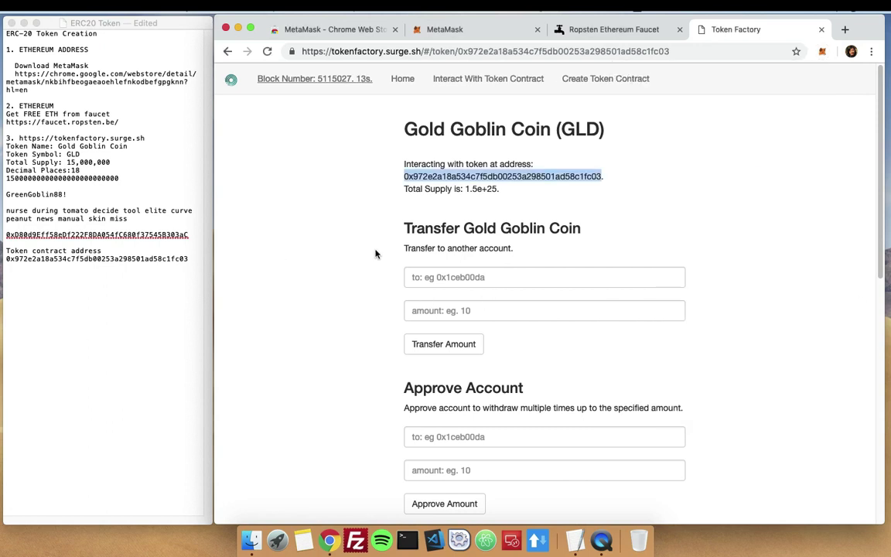
pyautogui.scroll(-5, 689, 202)
pyautogui.scroll(-3, 684, 218)
pyautogui.scroll(7, 689, 223)
pyautogui.click(469, 155)
pyautogui.moveTo(402, 129); pyautogui.dragTo(619, 130)
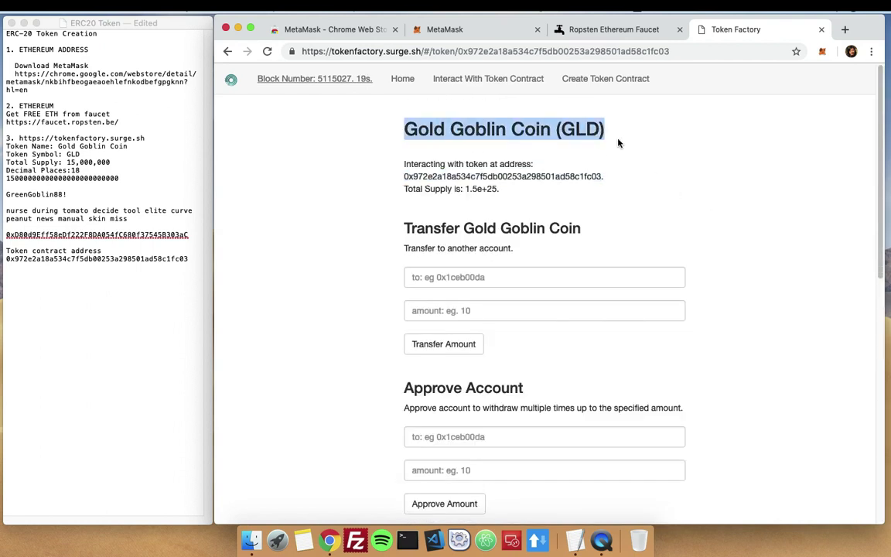
pyautogui.scroll(-1, 433, 170)
pyautogui.click(522, 154)
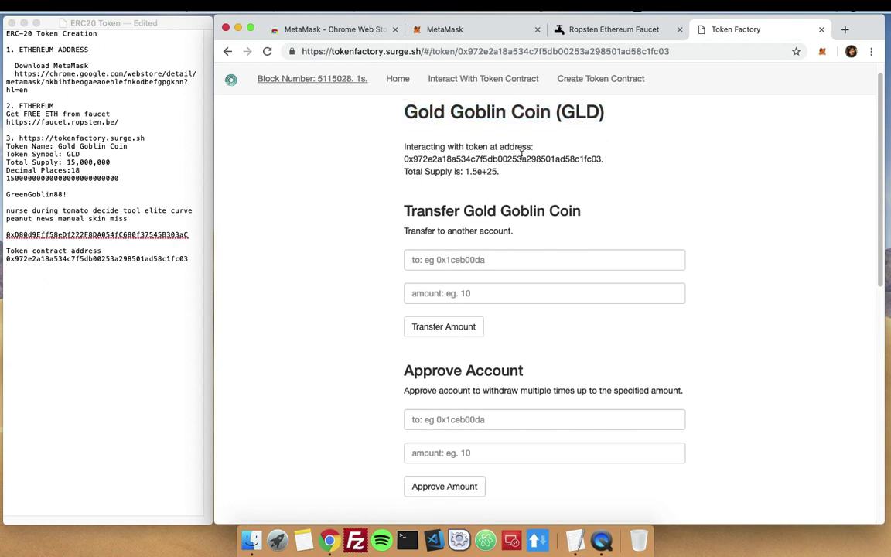
pyautogui.doubleClick(522, 158)
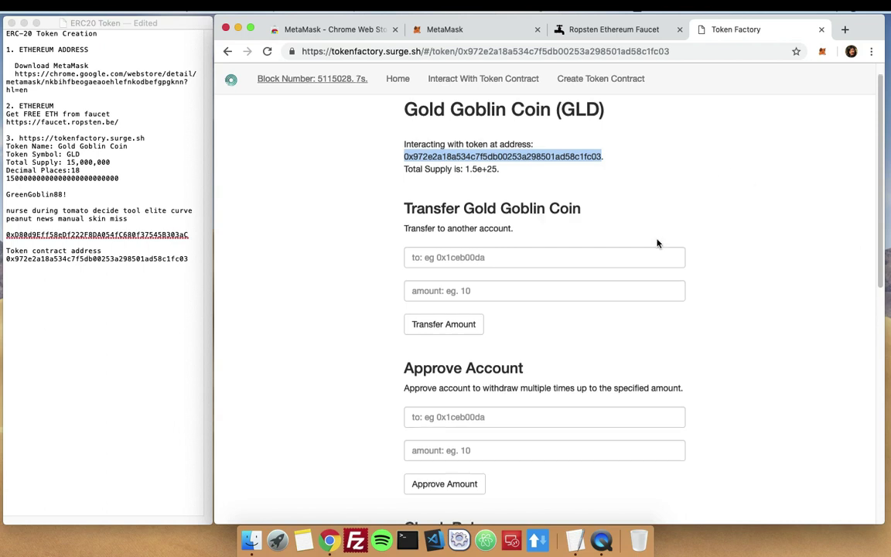
# Bring up MetaMask showing 0.9864 ETH and the confirmed Contract Deployment on Ropsten.
pyautogui.scroll(-3, 647, 235)
pyautogui.scroll(-10, 633, 247)
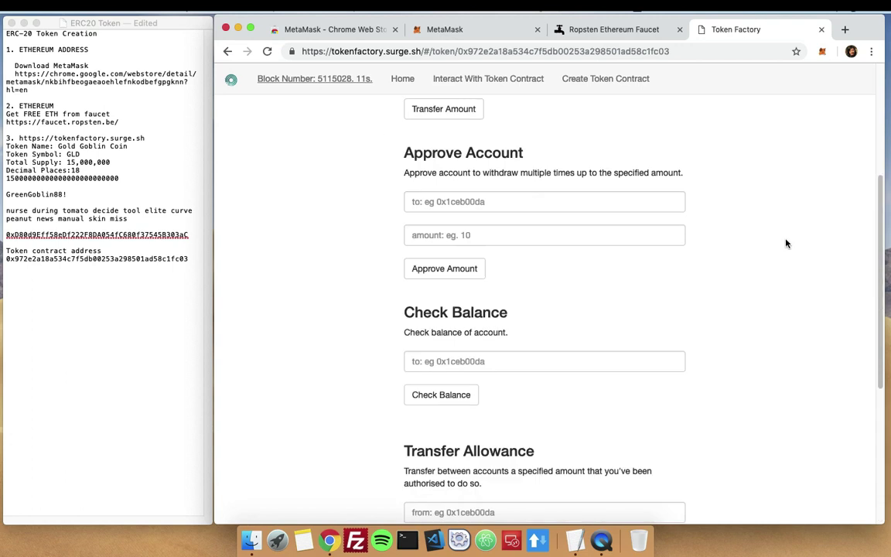
pyautogui.scroll(13, 790, 241)
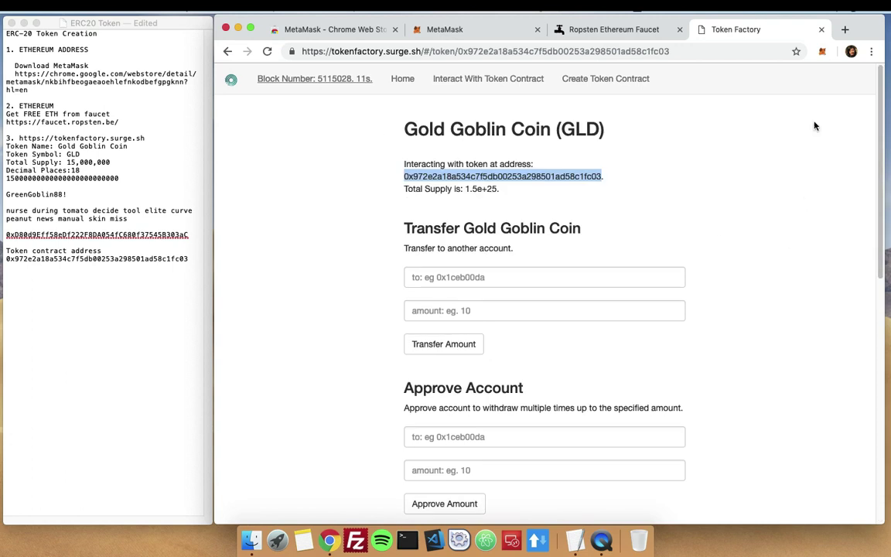
pyautogui.click(821, 52)
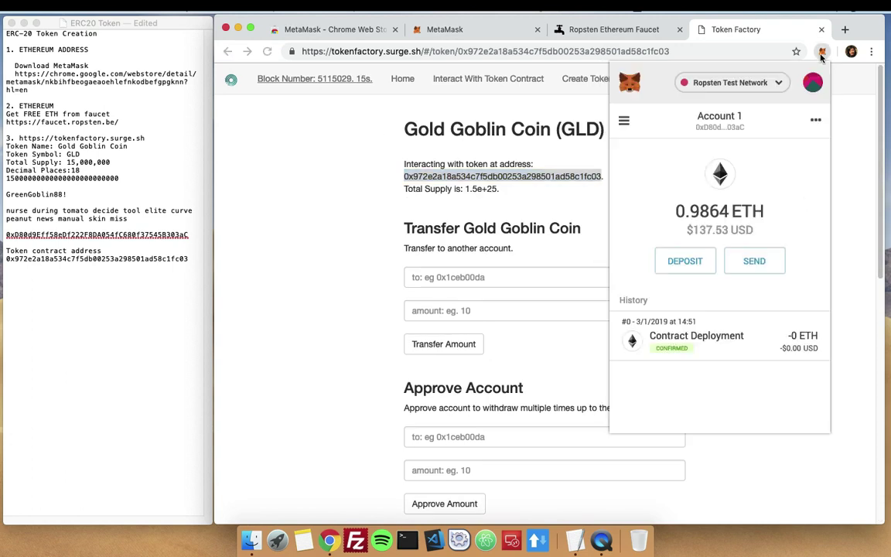